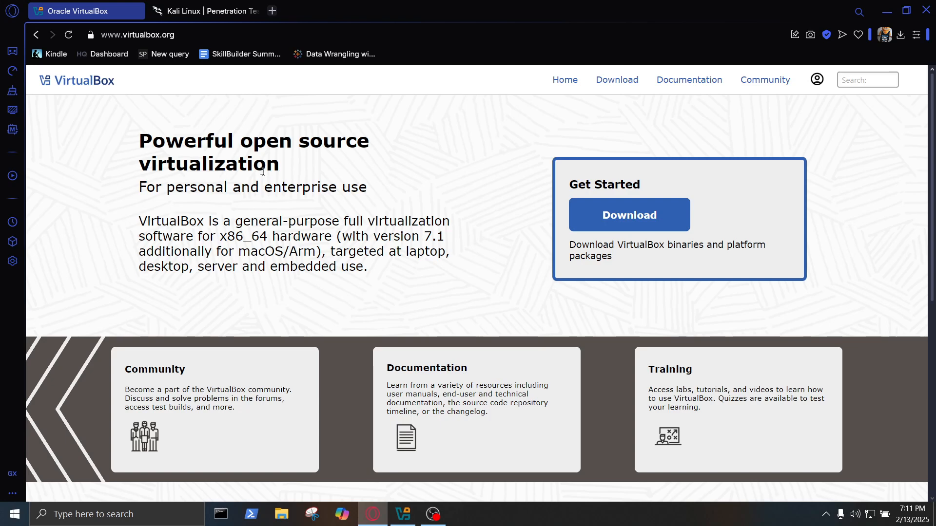
Open the VirtualBox 7.1.6 downloads page and look over its Extension Pack section.
click(189, 15)
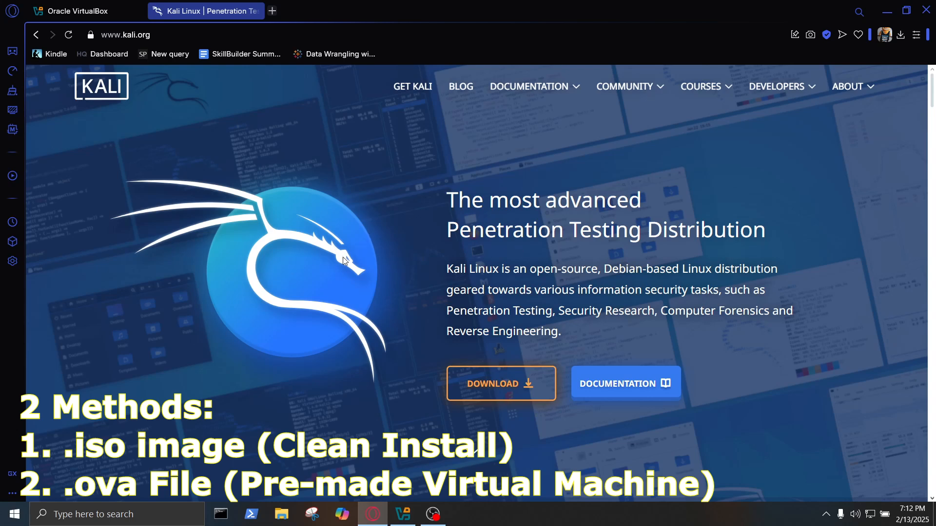
click(78, 11)
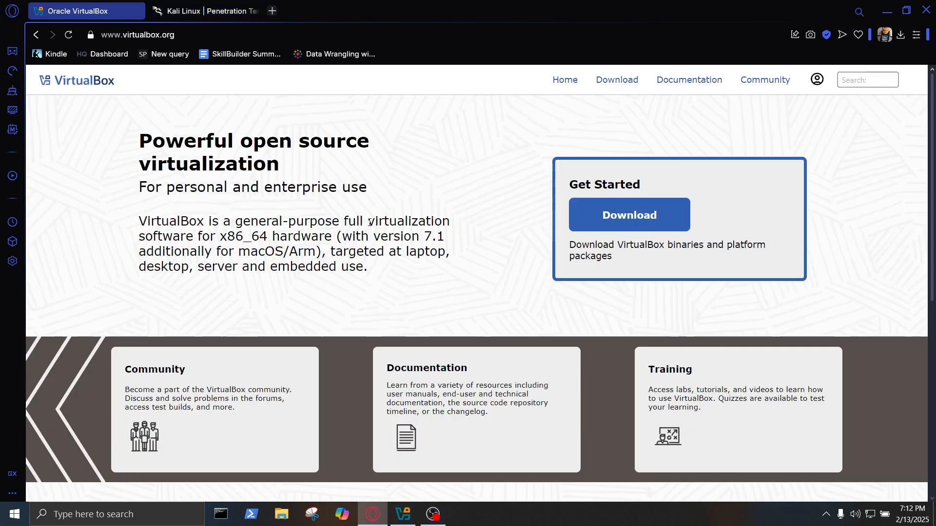
click(612, 82)
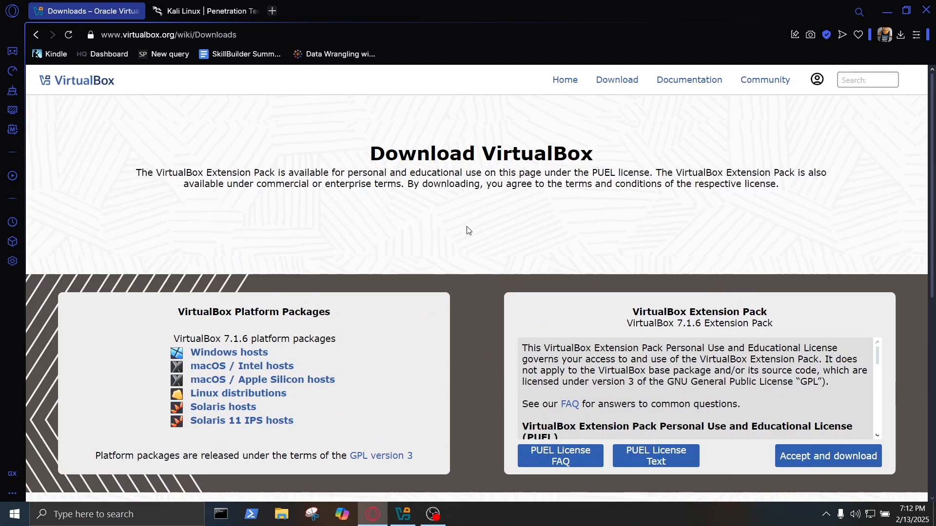
drag(631, 312, 771, 316)
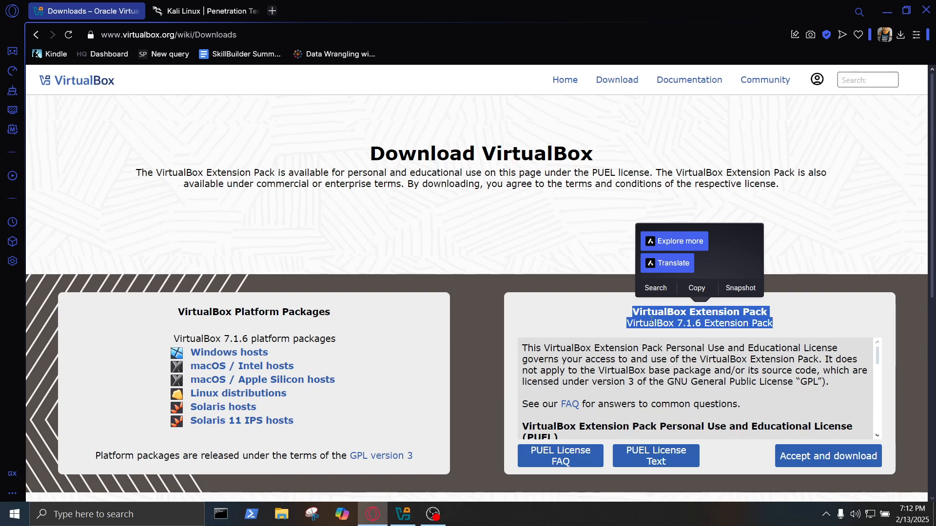
click(745, 322)
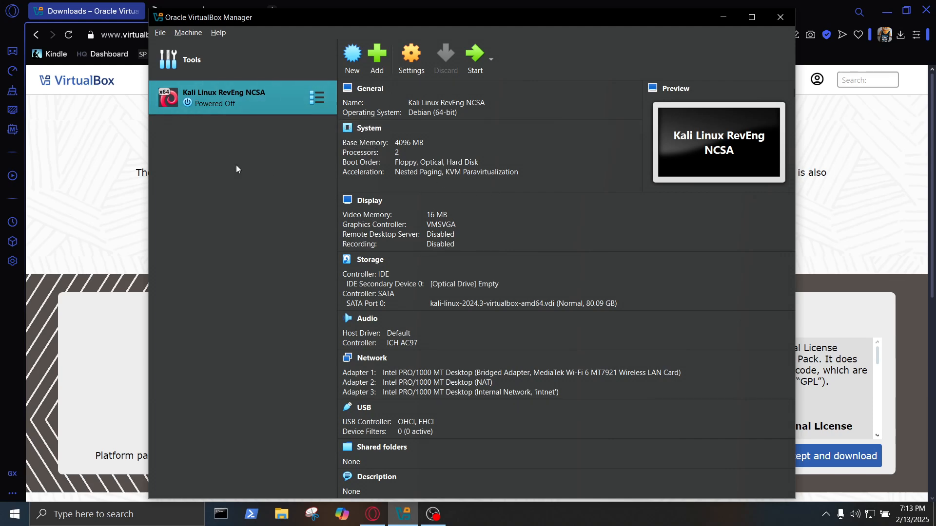
Check in the Extension Pack Manager that Extension Pack 7.1.6 is installed, cancelling the reinstall, then select the Kali Linux RevEng NCSA VM.
click(159, 33)
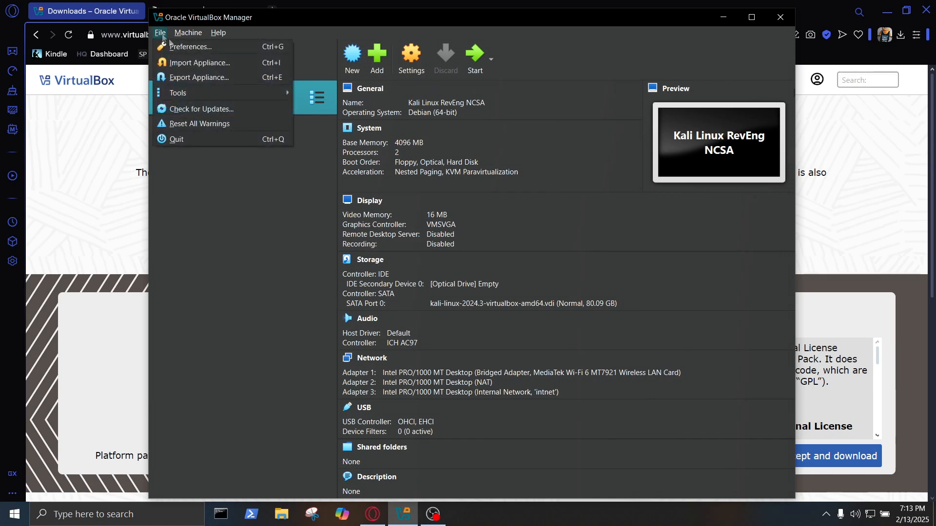
mouse_move(194, 93)
click(313, 97)
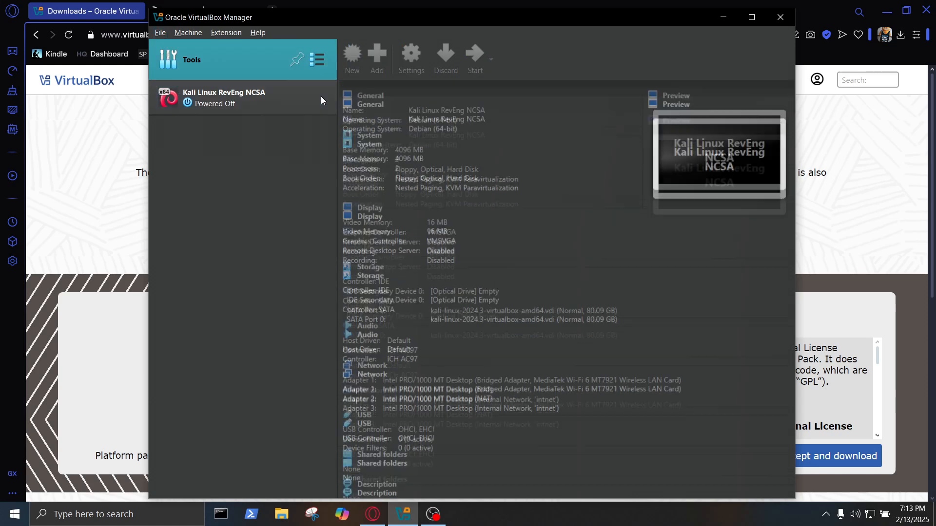
click(354, 58)
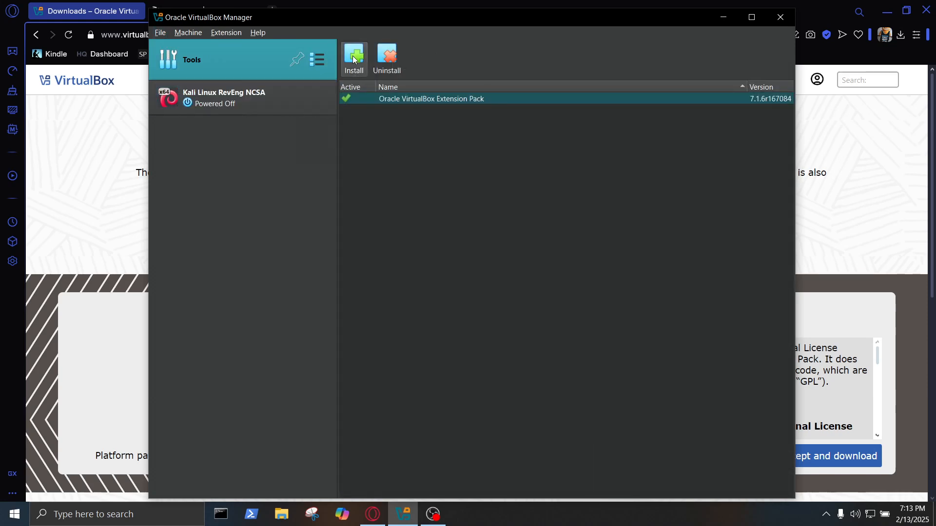
click(351, 127)
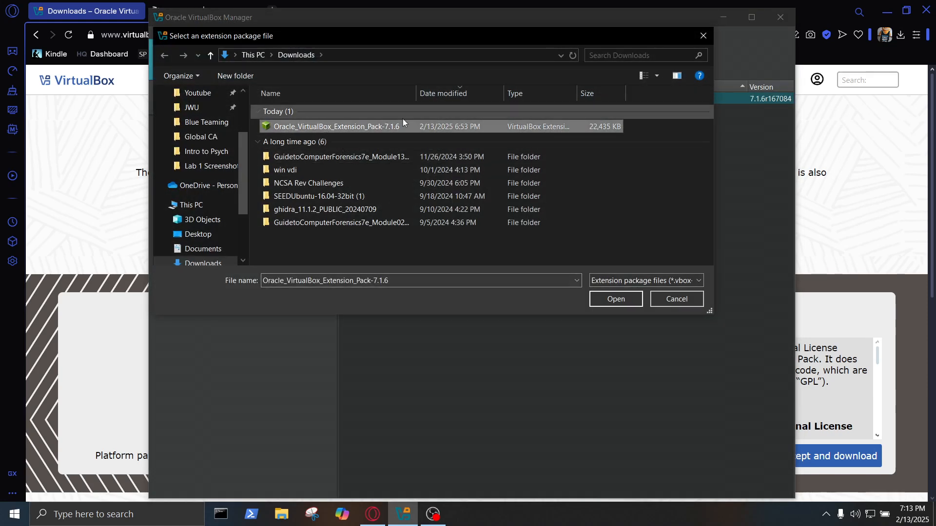
click(675, 299)
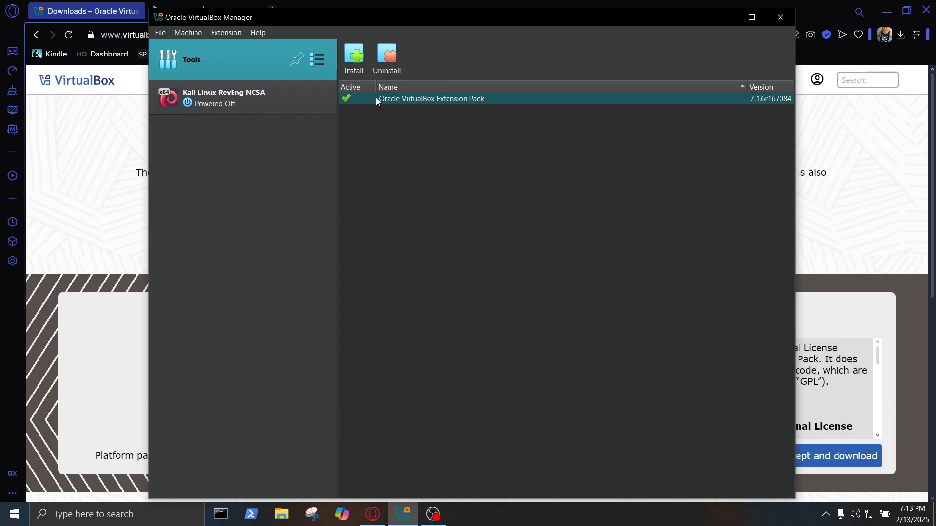
click(319, 111)
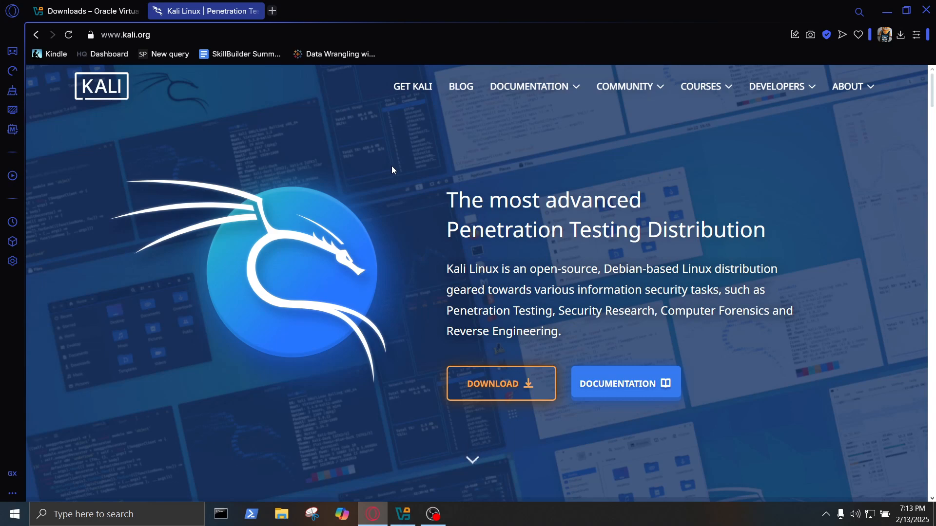
Locate the Kali 2024.4 x86_64 Installer card under Get Kali's installer images, then return to VirtualBox.
click(522, 383)
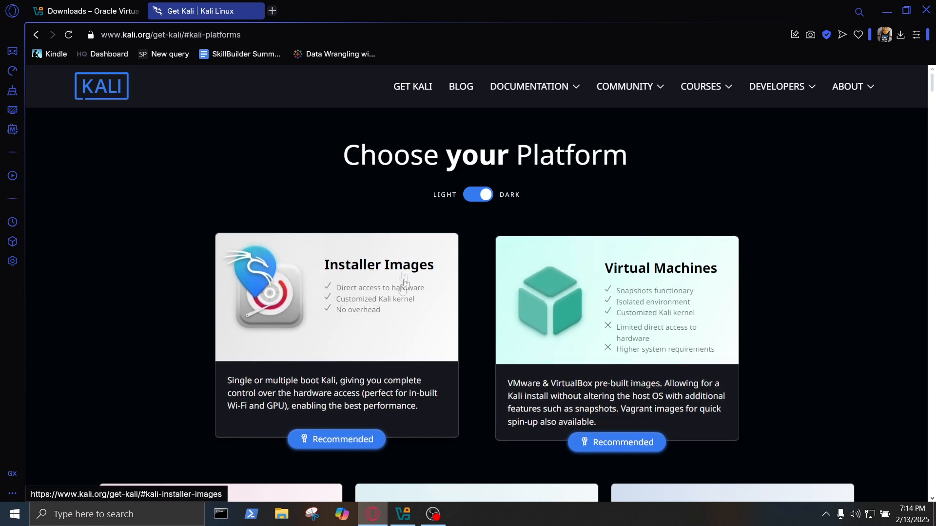
click(331, 267)
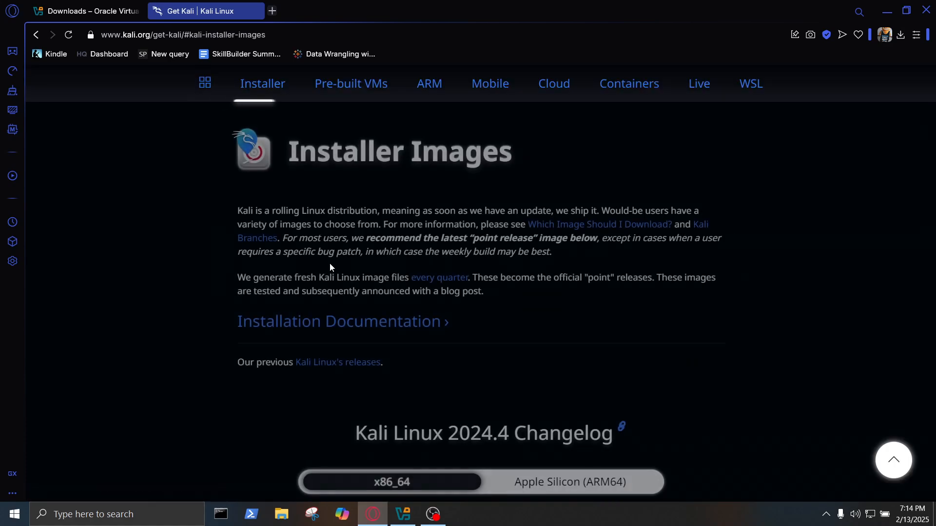
scroll(416, 263, down, 1)
scroll(416, 264, down, 5)
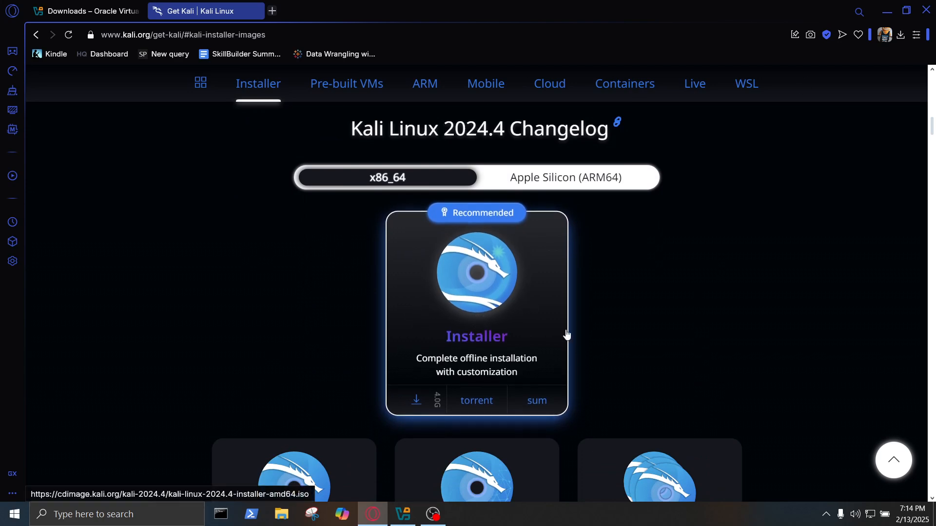
scroll(565, 335, up, 6)
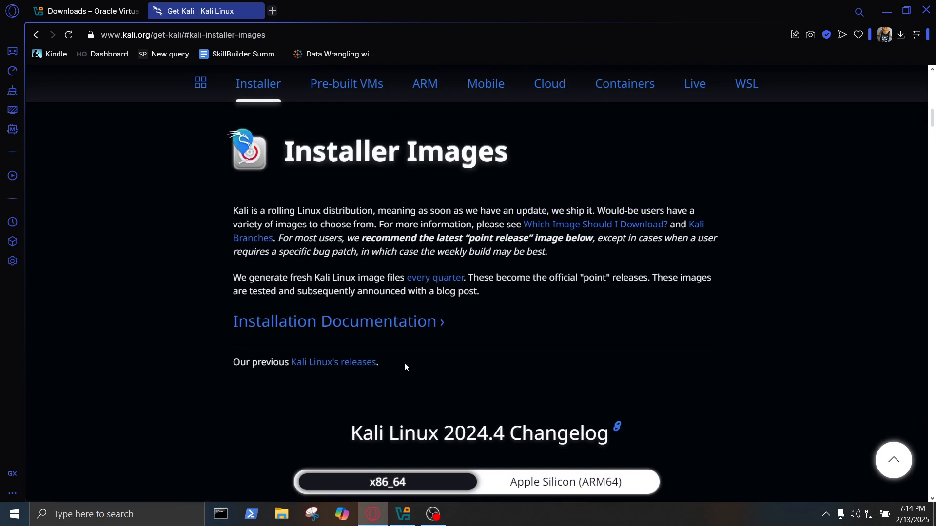
key(alt+Tab)
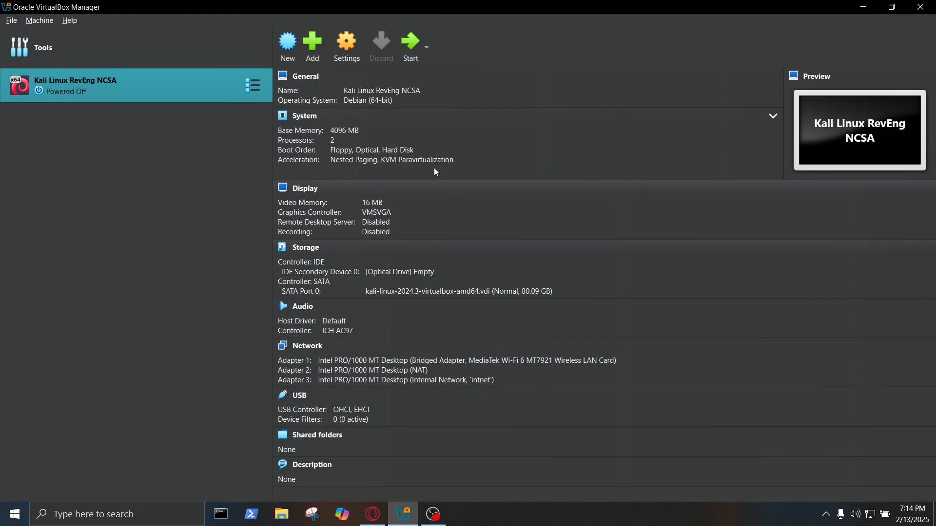
Create a new VM named KaliLinux using the kali-linux-2024.4-installer-amd64.iso image.
click(289, 44)
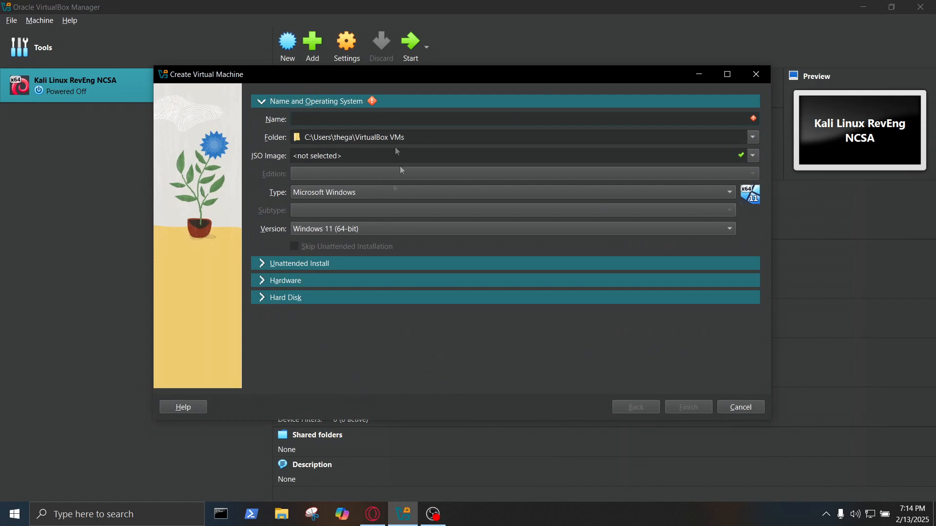
text(Kla)
text(iLinux)
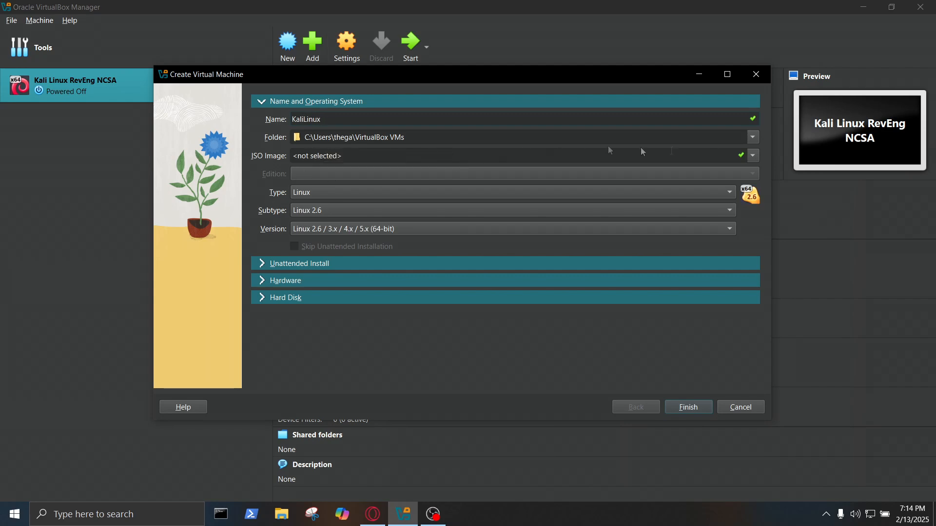
click(754, 156)
click(337, 177)
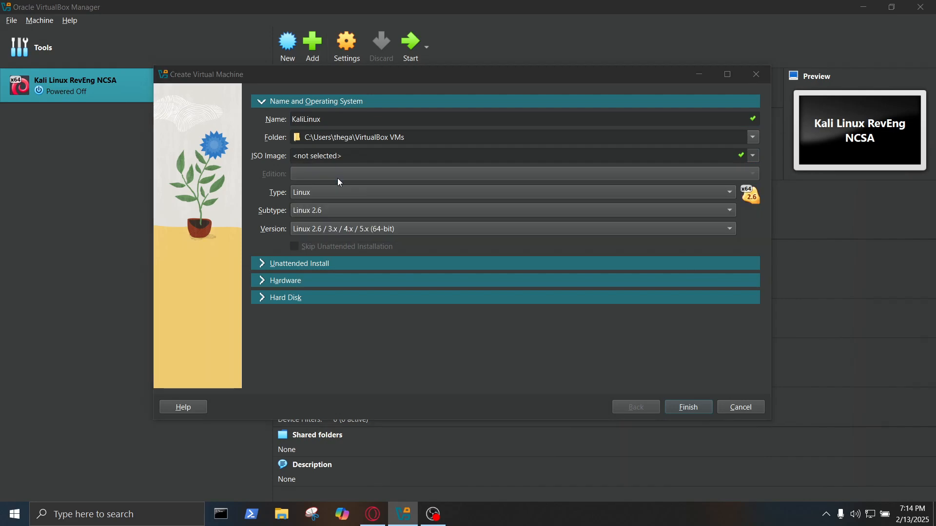
click(329, 184)
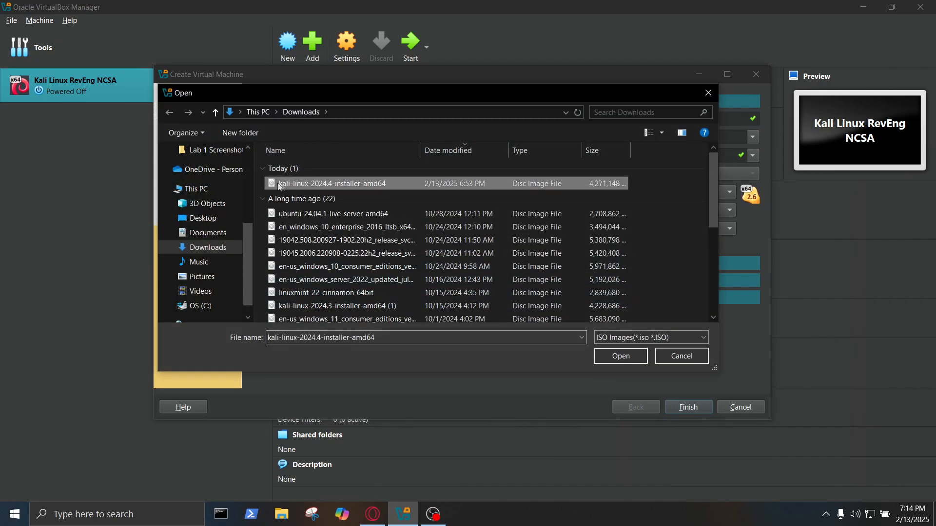
click(620, 356)
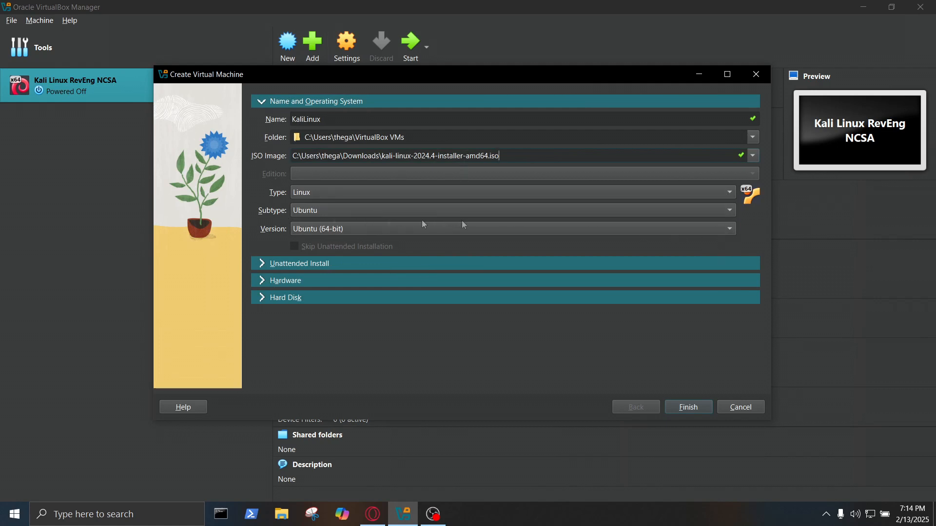
Keep the Linux subtype as Ubuntu (64-bit) and expand the Unattended Install section.
click(304, 211)
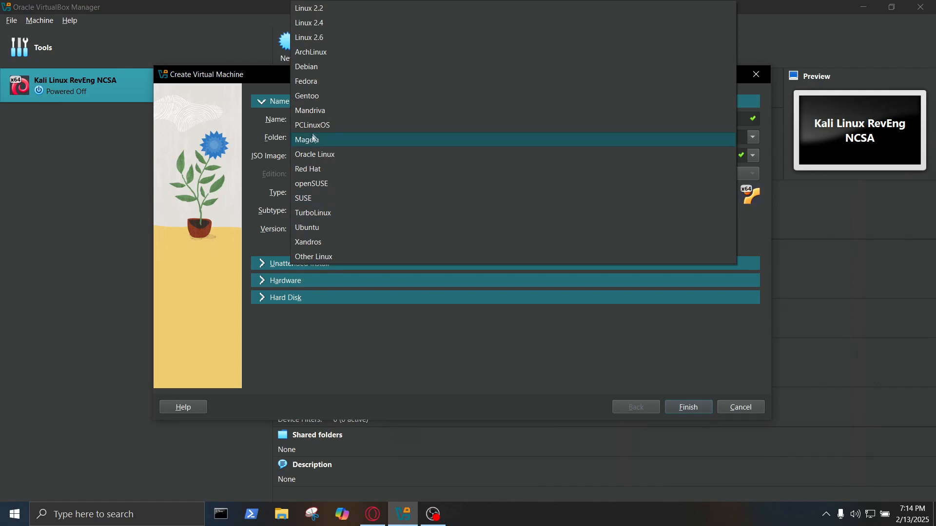
click(321, 228)
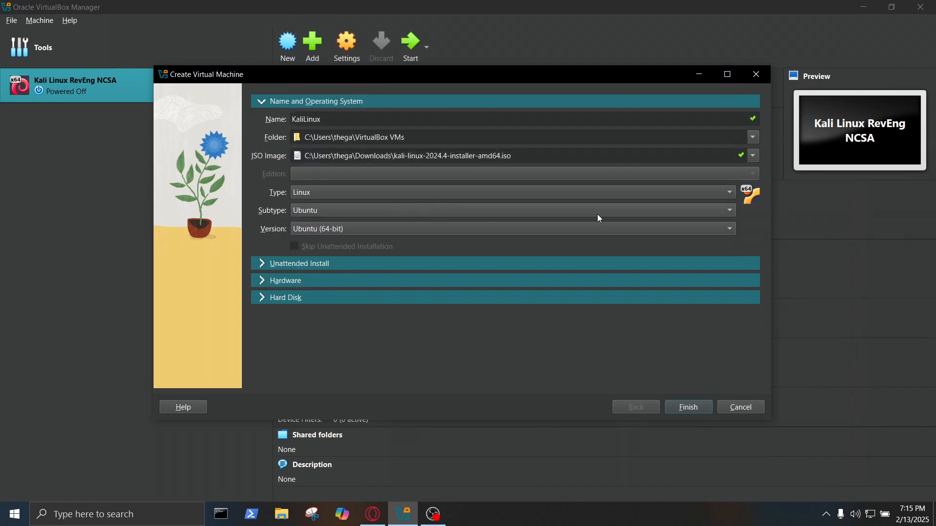
click(342, 209)
click(312, 65)
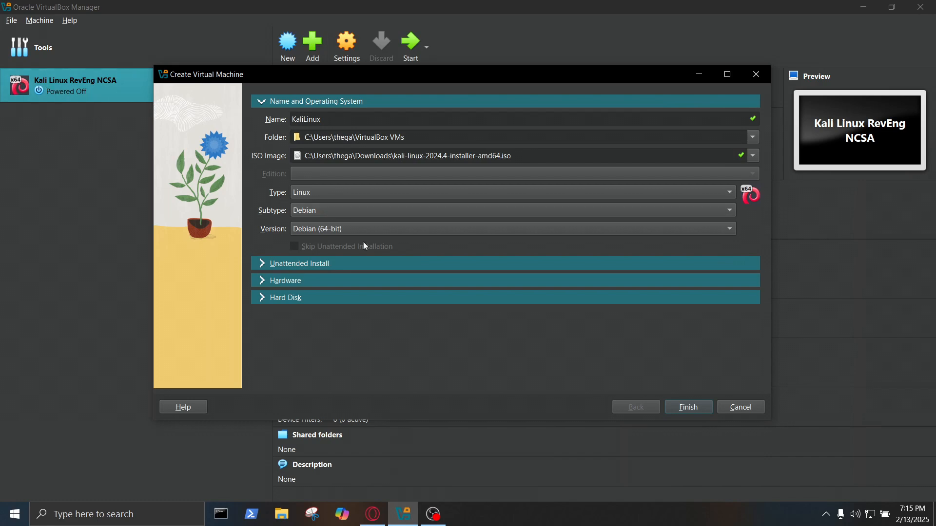
click(360, 211)
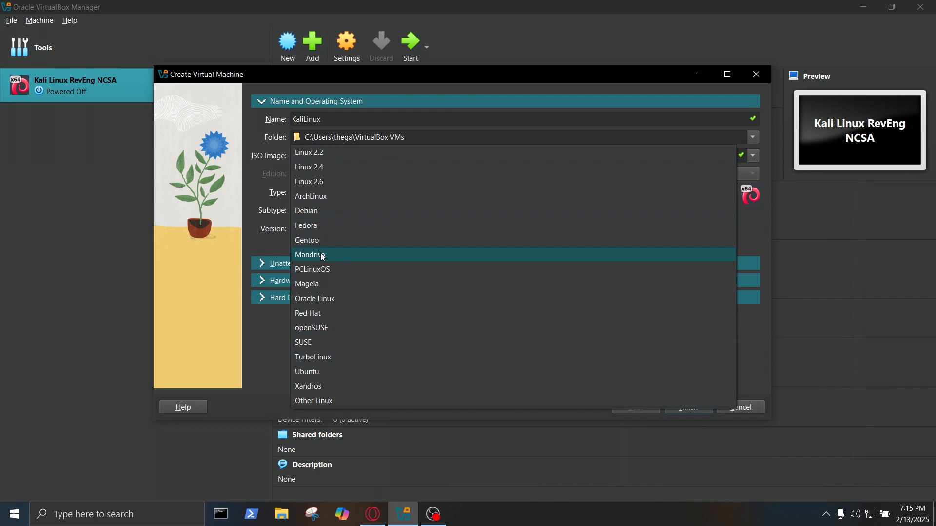
click(312, 372)
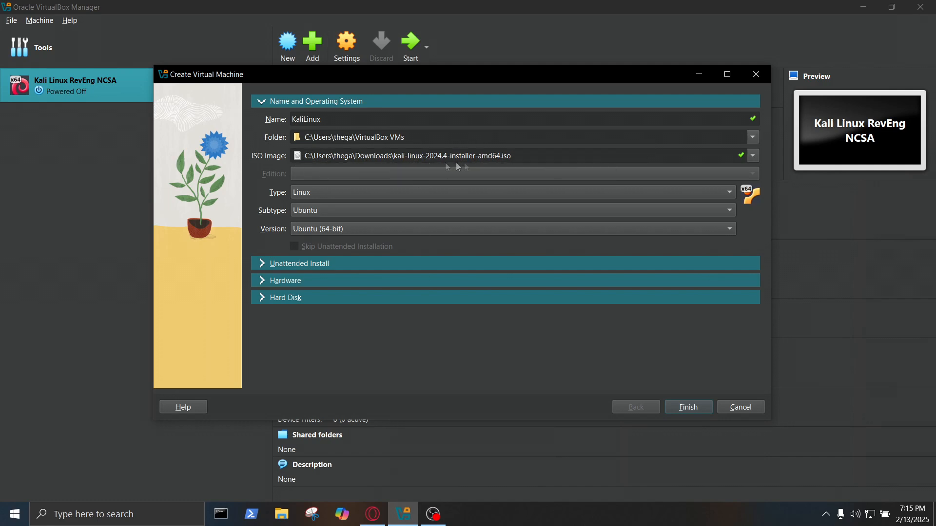
click(292, 264)
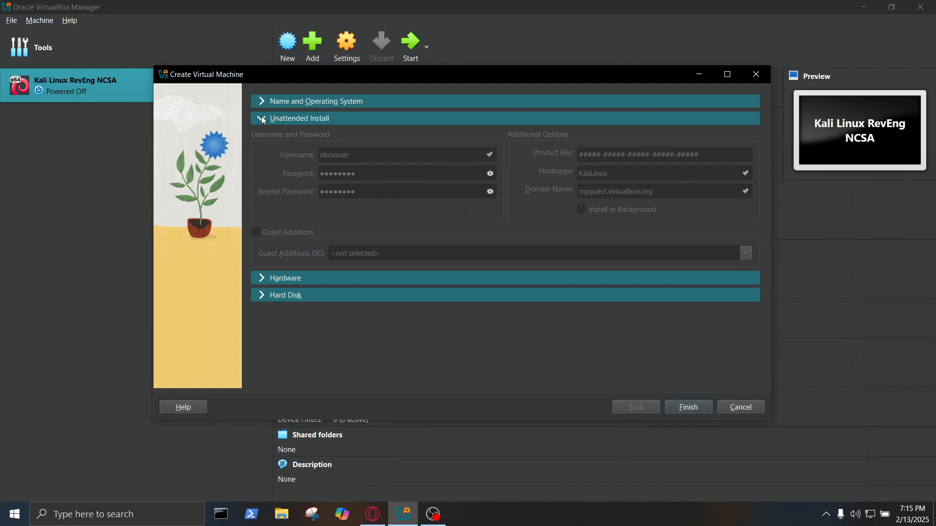
Give KaliLinux 4096 MB base memory and 1 processor in the Hardware section.
click(262, 279)
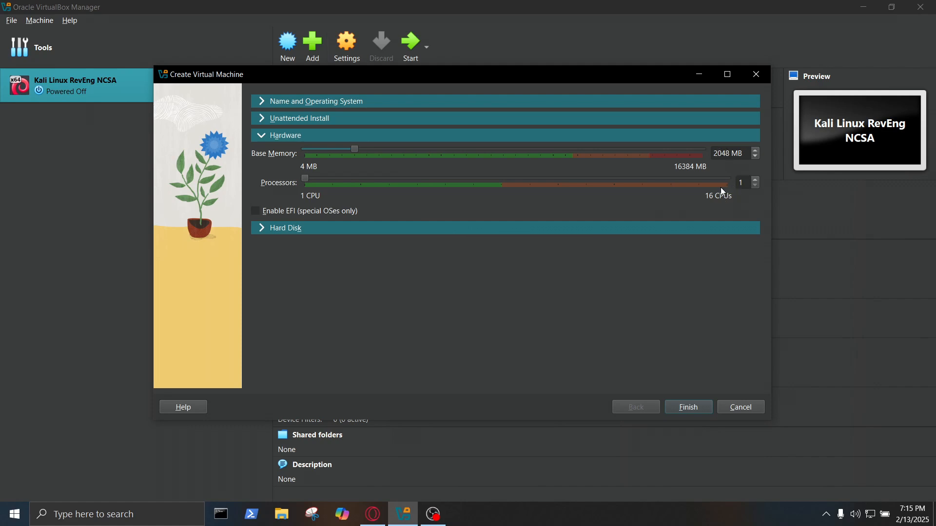
key(BackSpace)
text(4)
key(BackSpace)
key(BackSpace)
text(96)
key(BackSpace)
text(2)
key(BackSpace)
text(1)
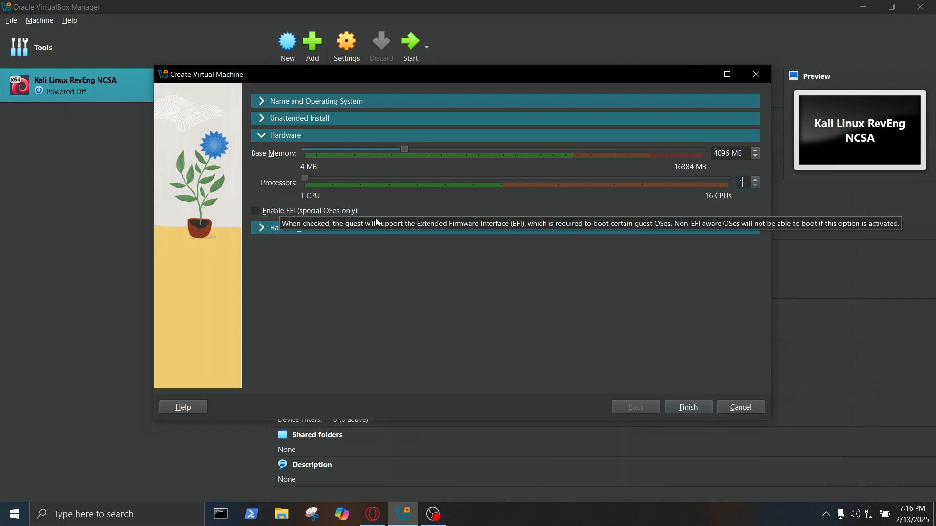
click(326, 229)
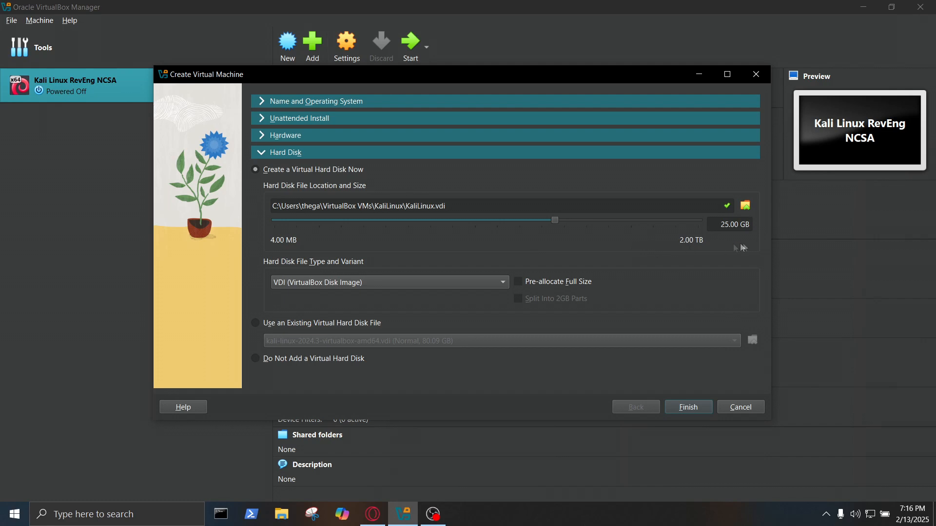
Set the virtual hard disk to 45 GB, keep the VDI file type, and finish creating the VM.
click(724, 224)
key(BackSpace)
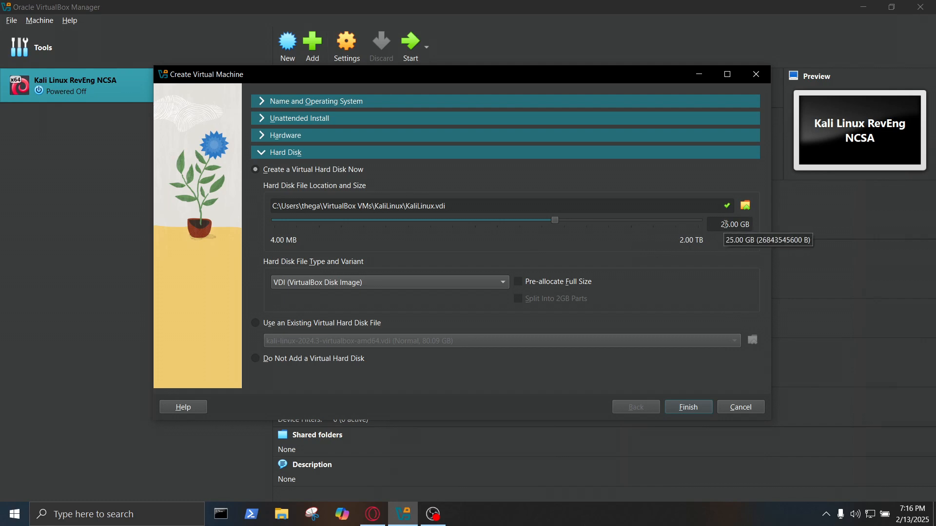
text(8)
key(BackSpace)
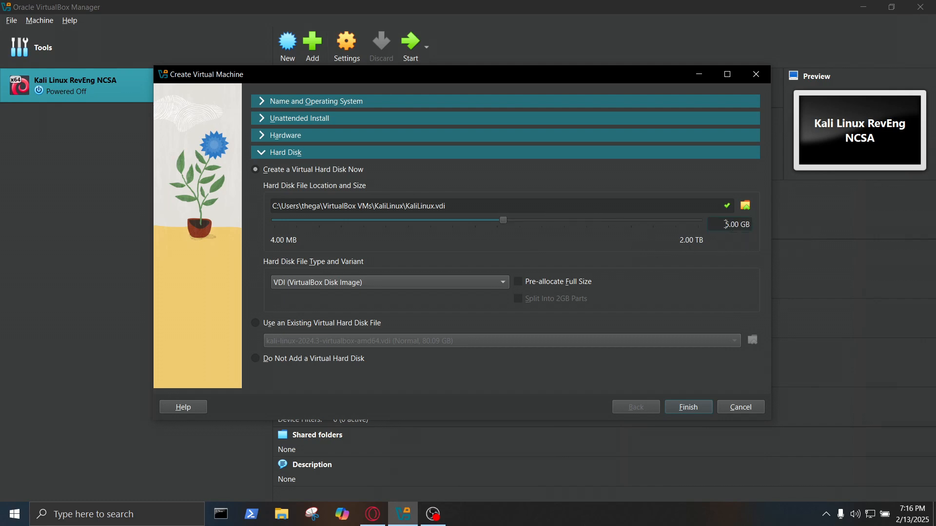
text(1)
text(0)
key(BackSpace)
key(BackSpace)
text(2)
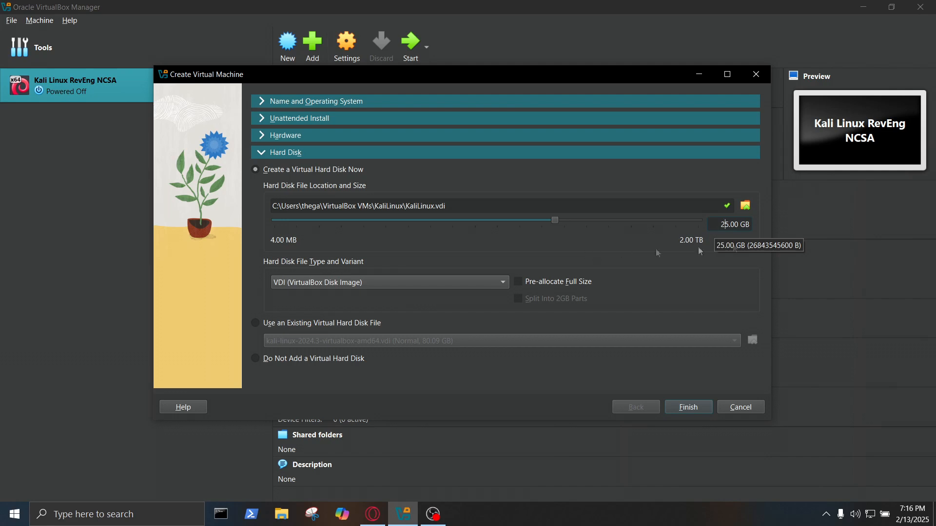
key(BackSpace)
text(4)
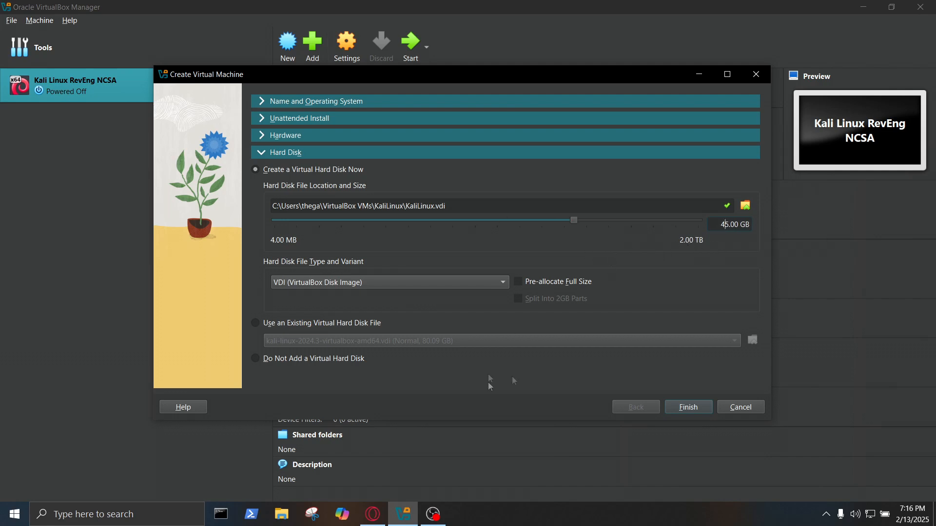
click(298, 286)
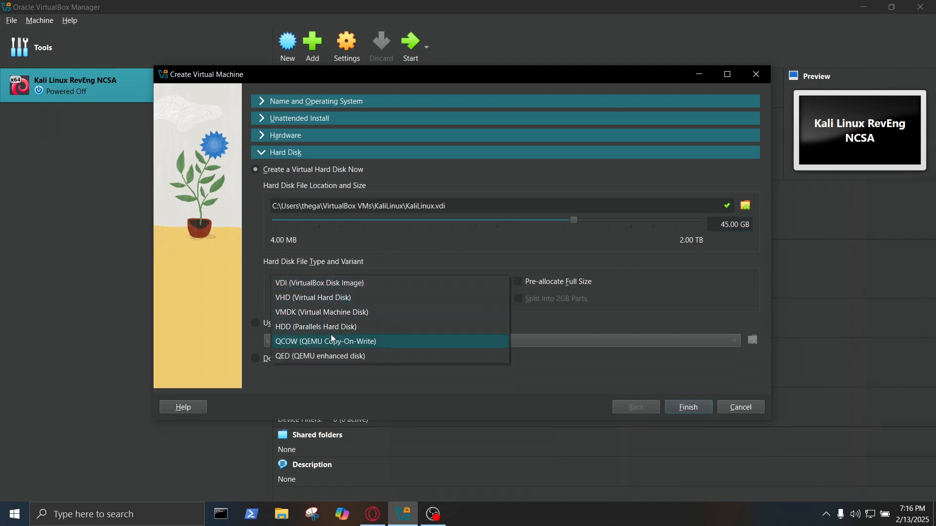
click(336, 284)
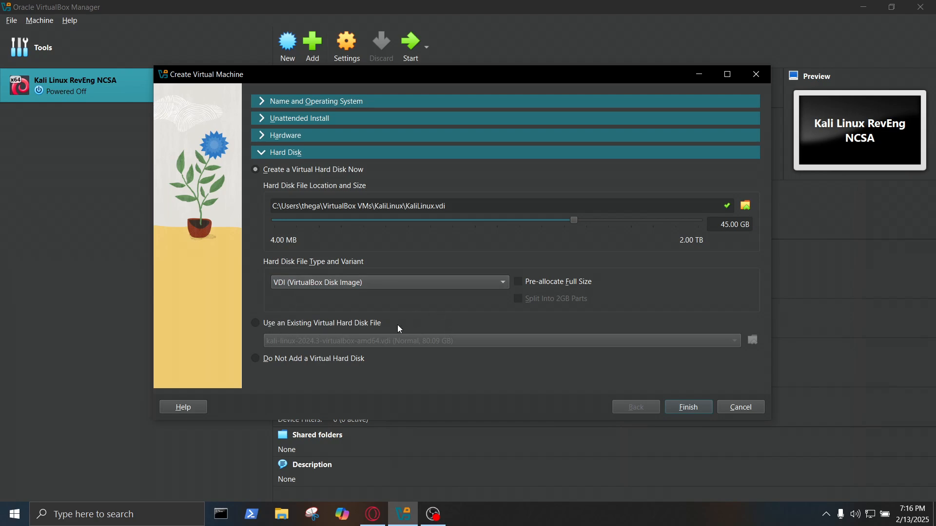
click(688, 407)
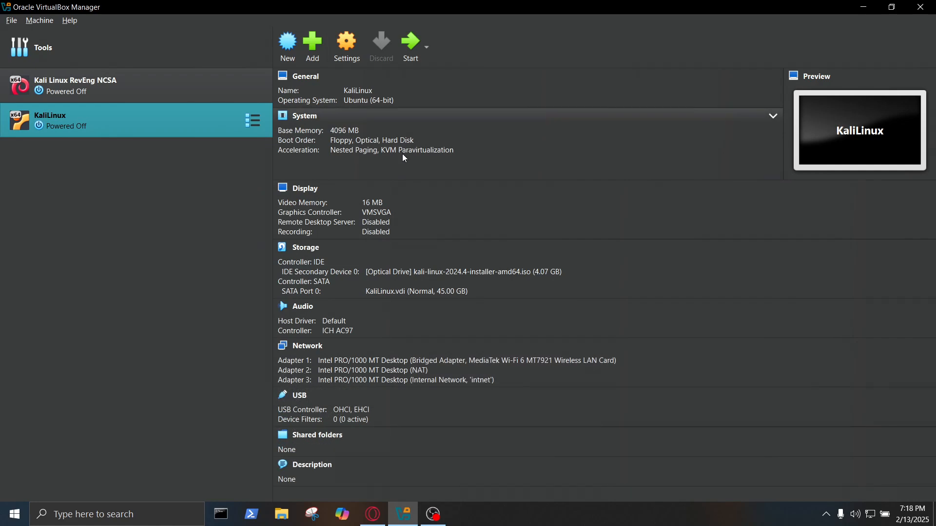
Boot the KaliLinux VM, dismiss the auto-capture notice, and focus the VM display on the installer menu.
click(410, 43)
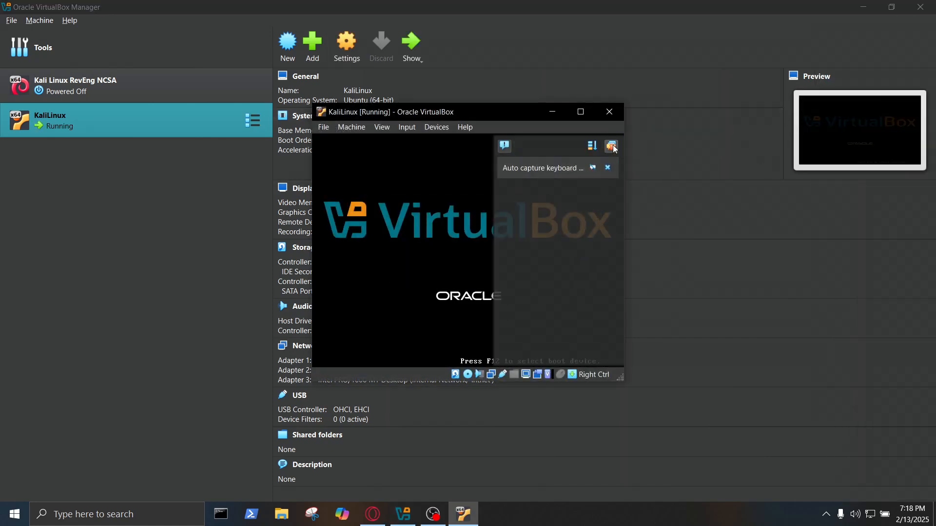
click(612, 145)
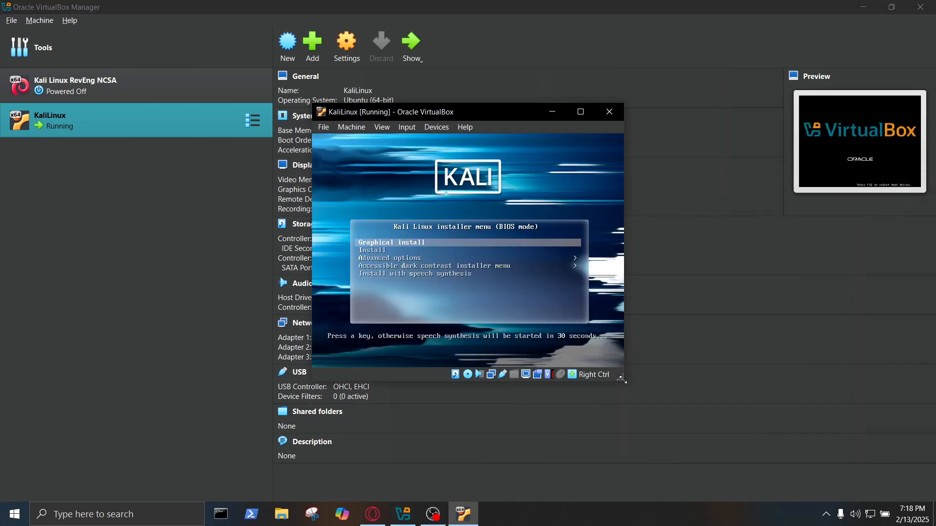
drag(478, 118, 456, 99)
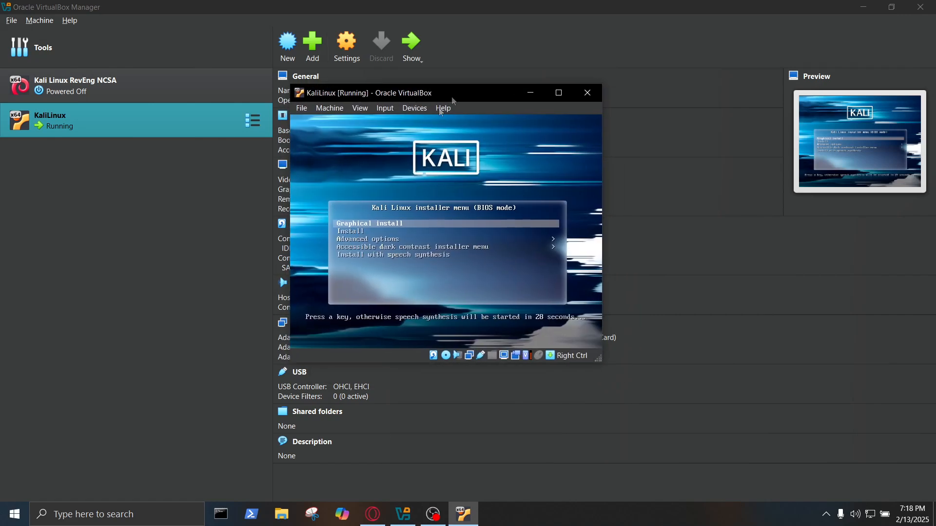
click(378, 202)
click(480, 315)
click(468, 157)
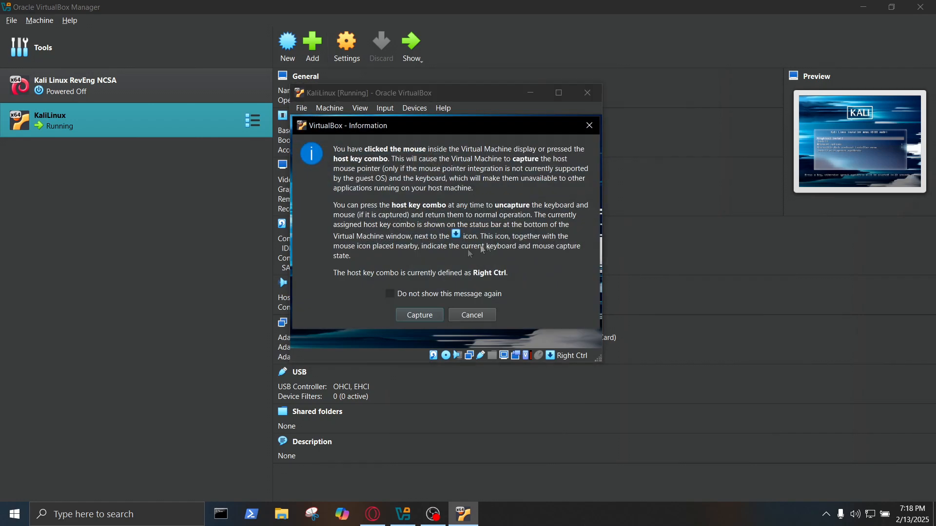
Choose Graphical install from the Kali boot menu.
click(468, 316)
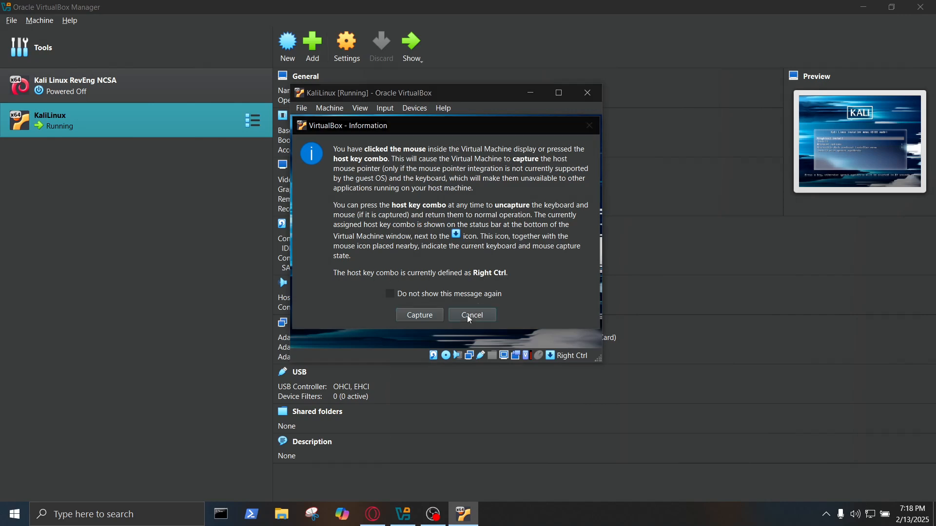
key(Down)
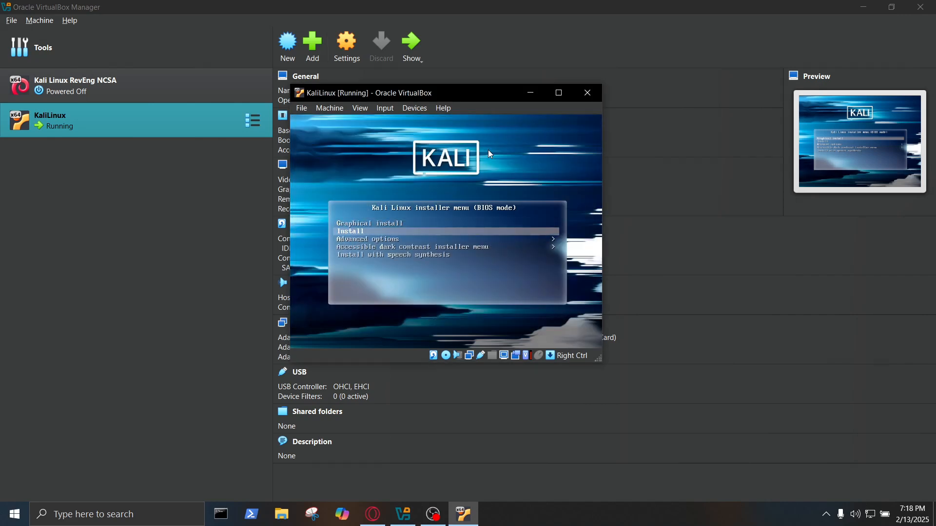
key(Up)
key(Down)
key(Up)
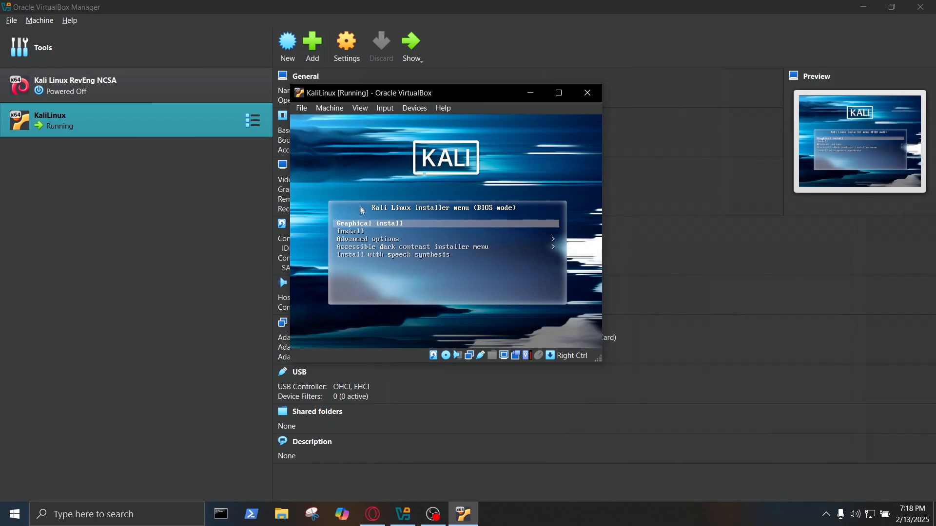
key(Return)
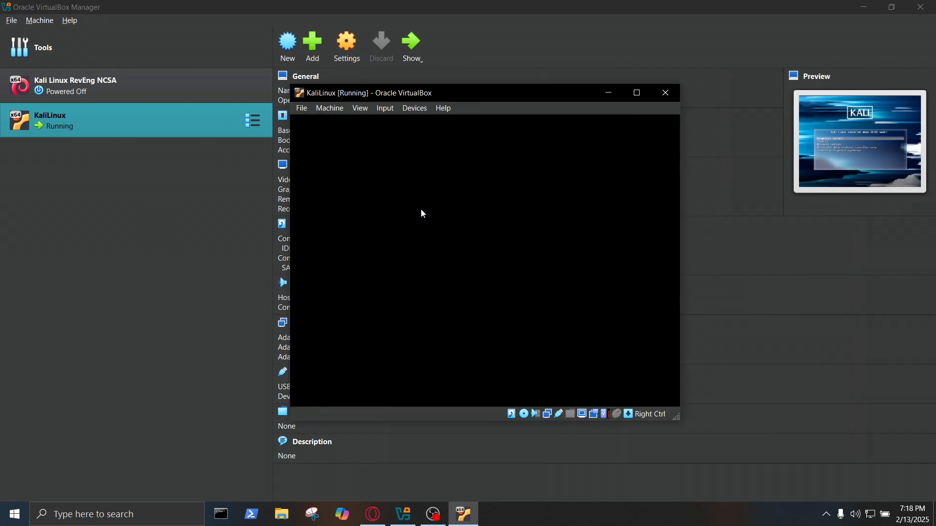
Select English as the installer language and United States as the location.
click(864, 9)
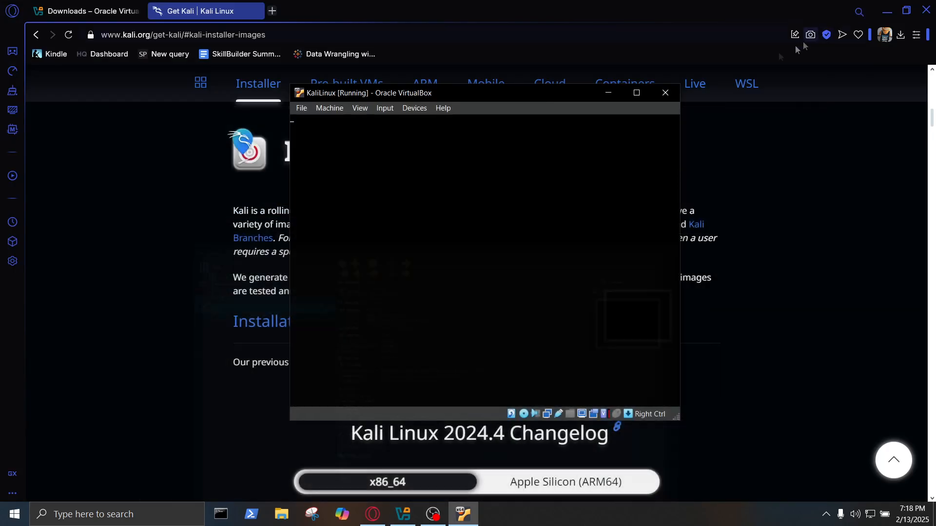
click(888, 9)
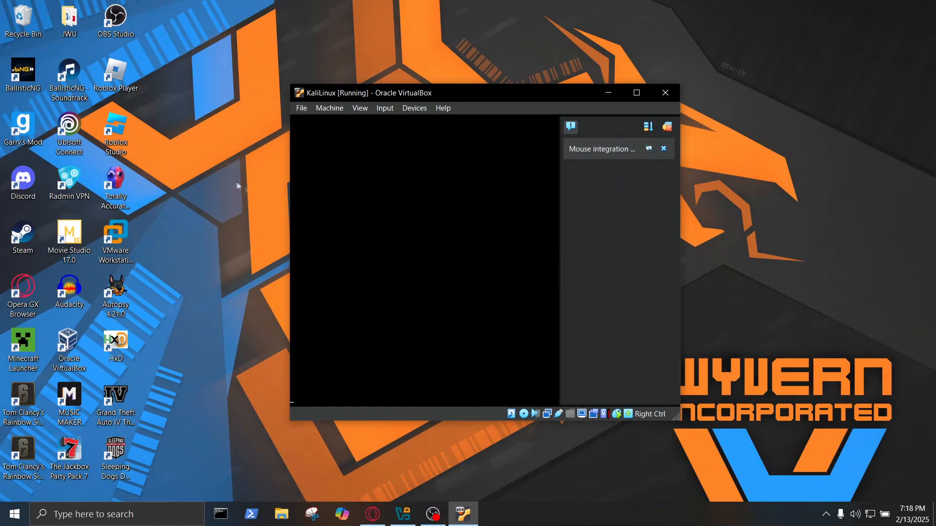
drag(475, 95, 648, 63)
drag(177, 67, 364, 357)
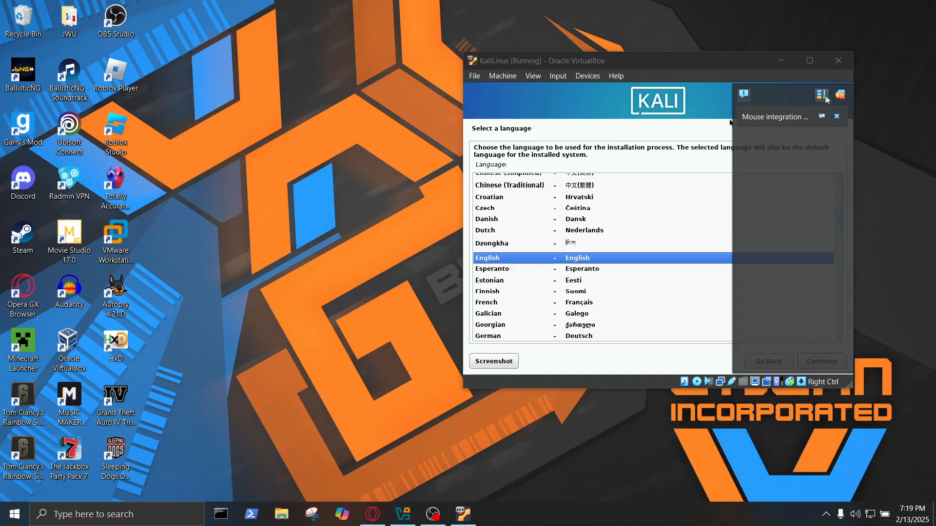
click(826, 99)
drag(595, 65, 566, 54)
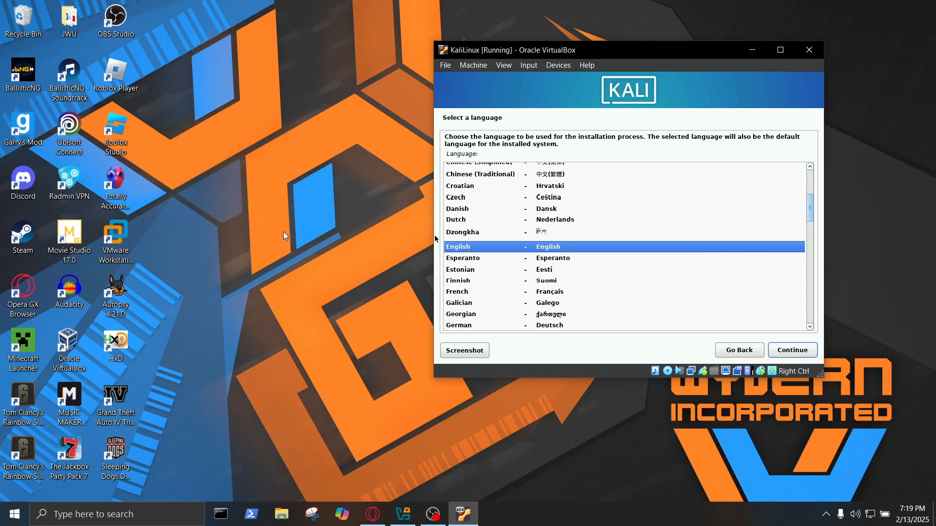
double_click(583, 246)
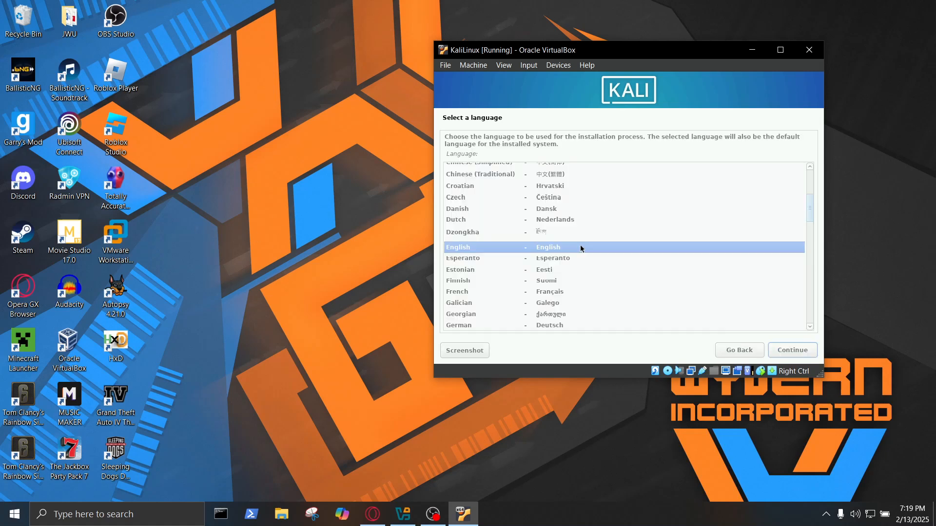
key(Return)
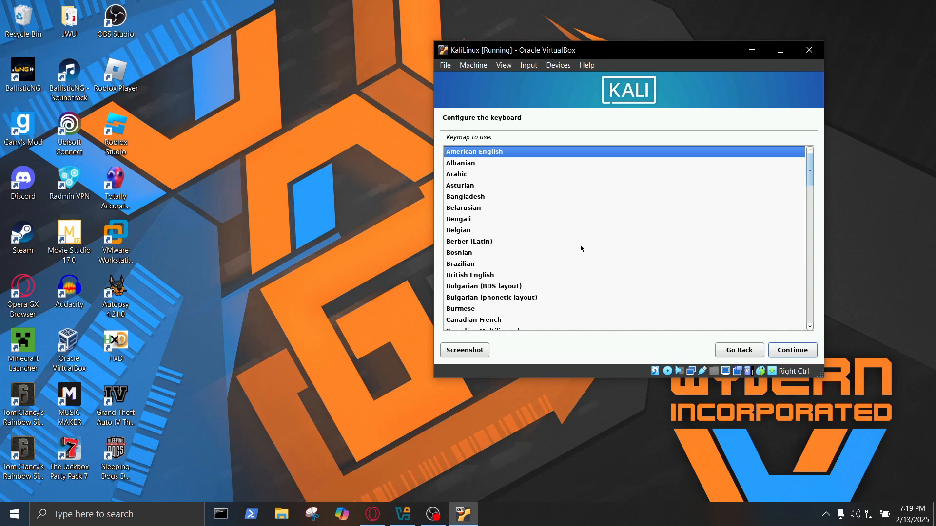
Keep the American English keymap and accept the new user's full name and username.
key(Return)
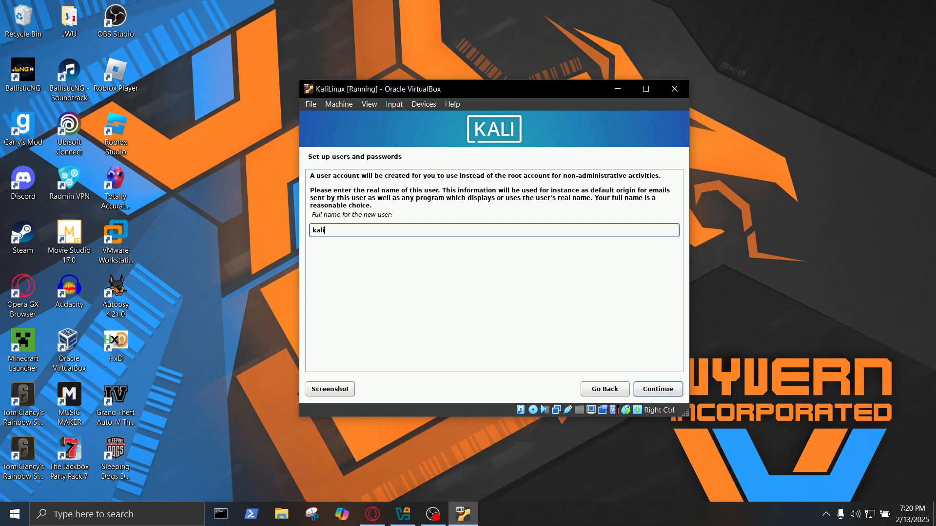
click(666, 397)
click(350, 208)
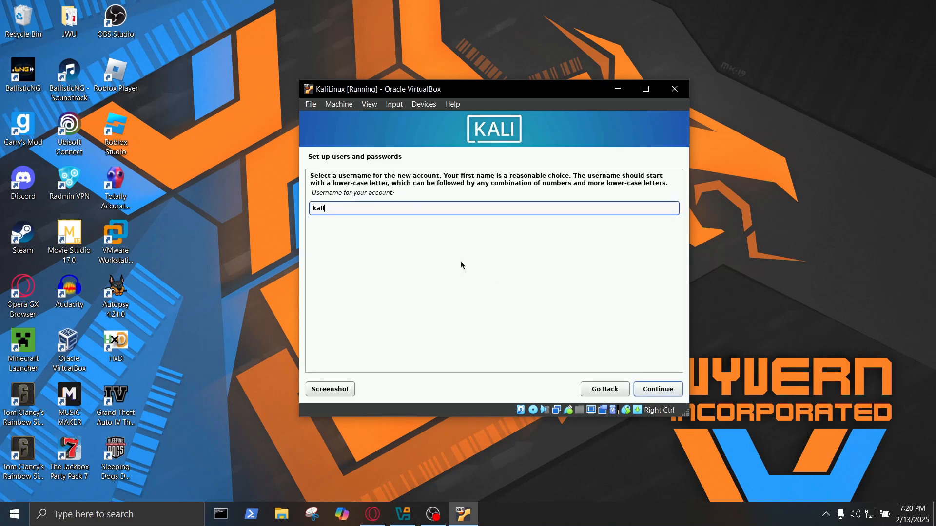
click(656, 389)
Enter and re-enter the new user's password, checking it with Show Password in Clear.
text(kali)
key(Tab)
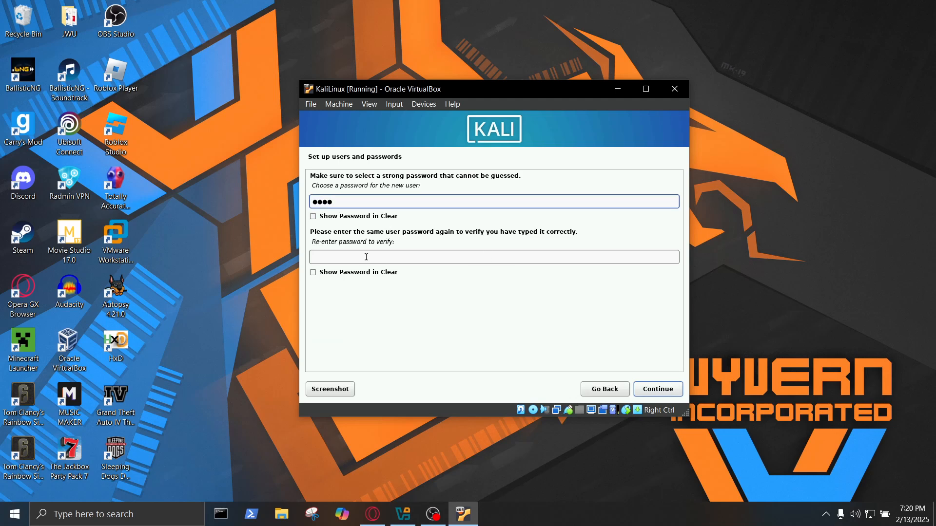
text(kal)
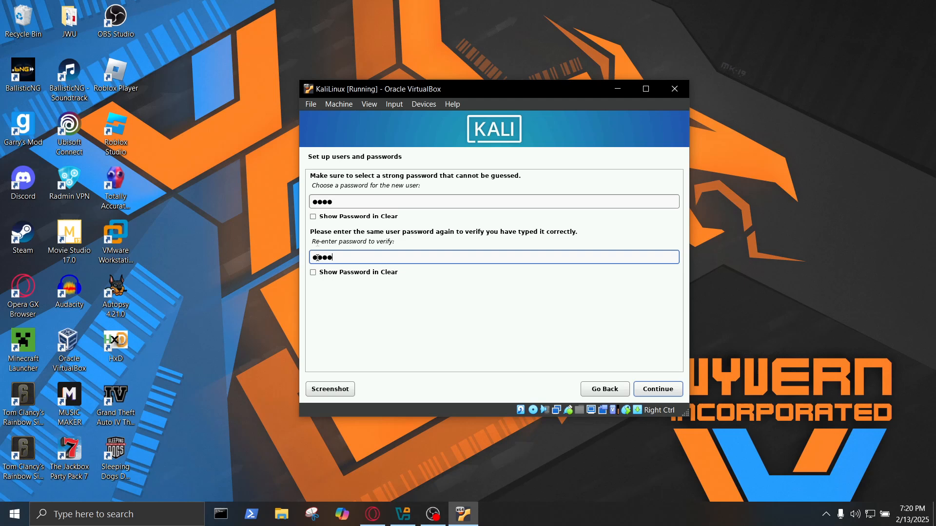
click(314, 273)
click(313, 273)
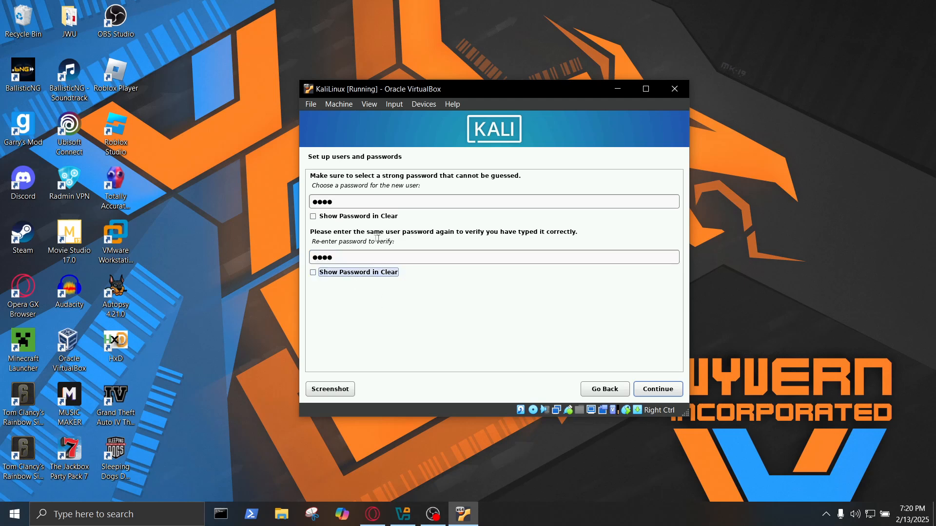
click(641, 388)
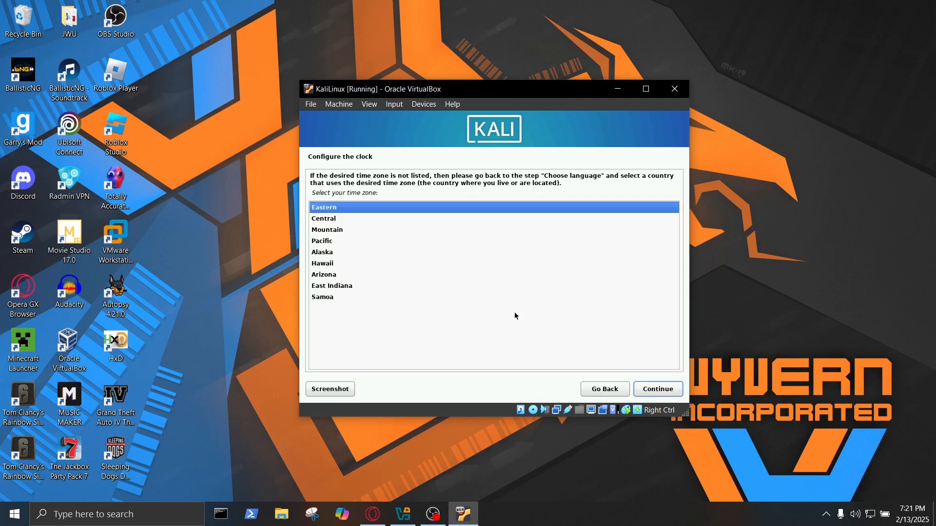
Accept Eastern time zone and guided partitioning of the 48.3 GB disk in one partition.
key(Return)
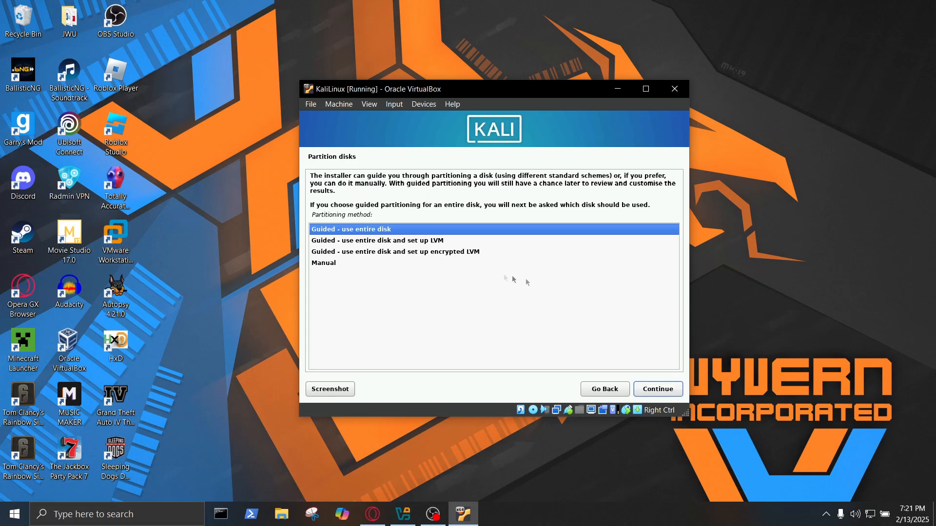
click(658, 390)
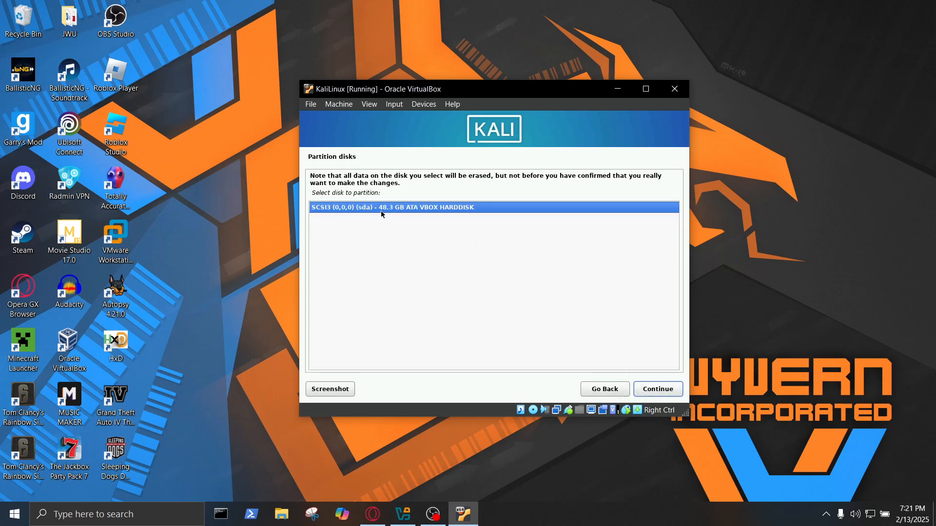
click(656, 390)
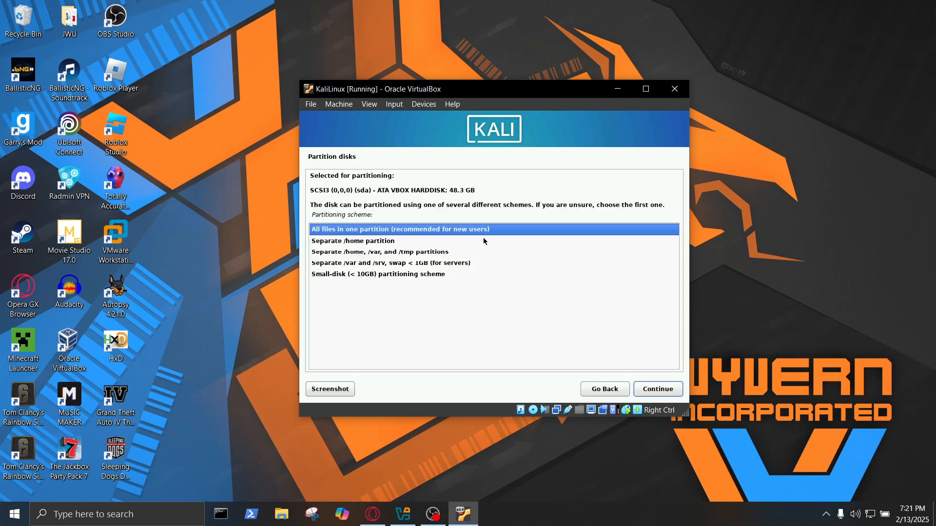
key(Return)
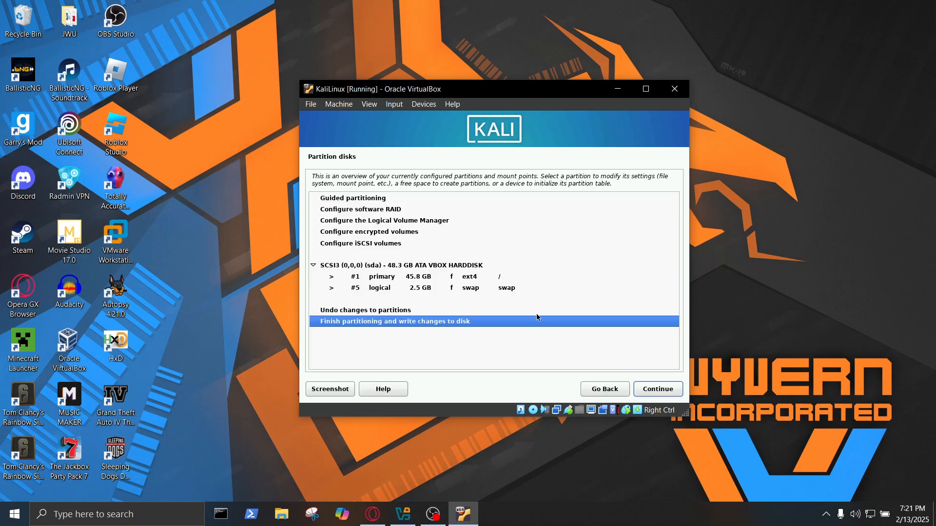
Finish partitioning and answer Yes to writing the changes to disk.
click(676, 397)
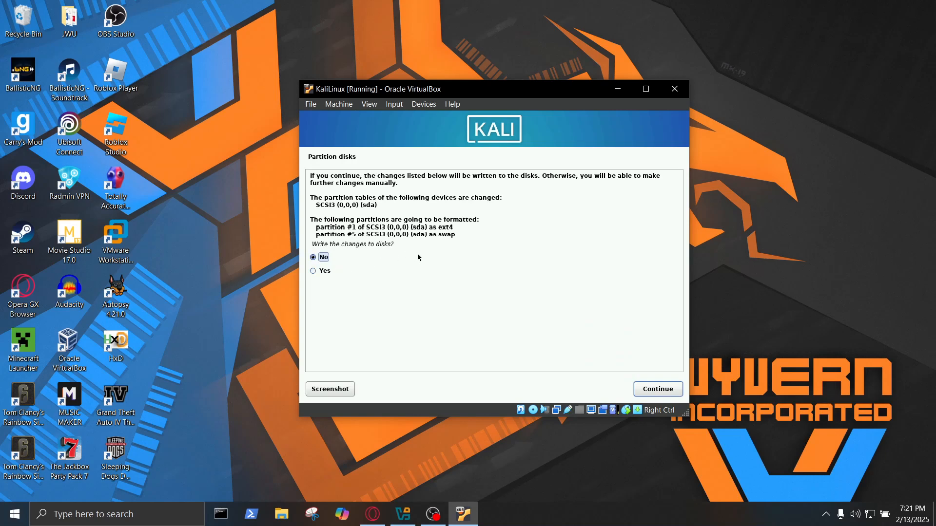
click(656, 389)
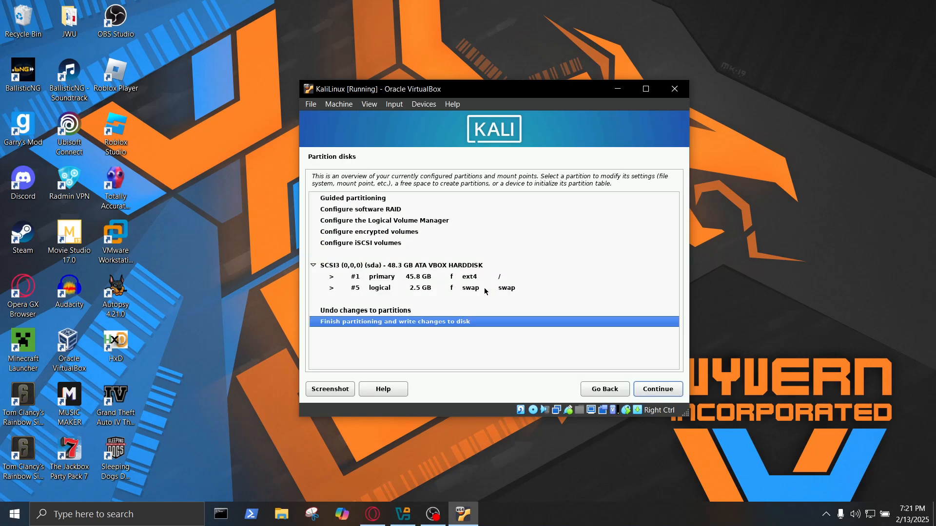
click(657, 389)
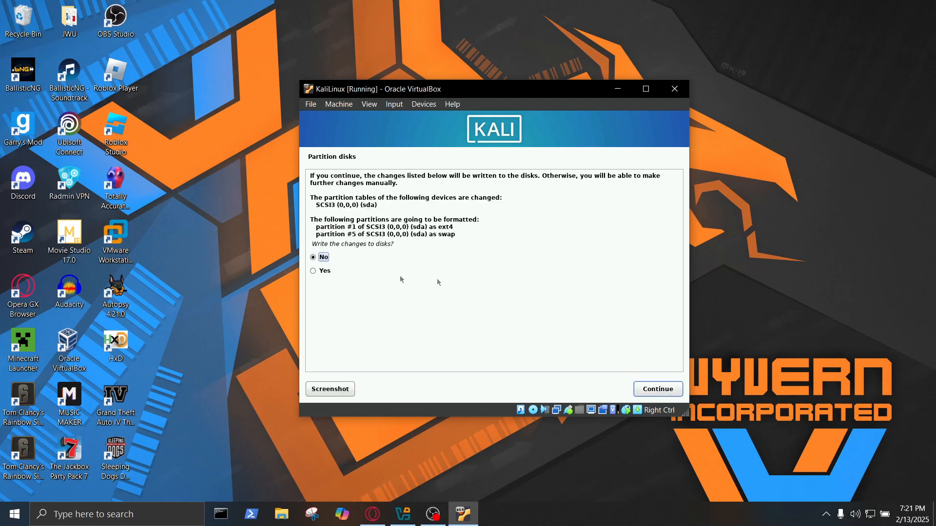
click(349, 274)
Write the partitions to disk, keep the default Xfce desktop and tools, and reboot once installation completes.
click(658, 389)
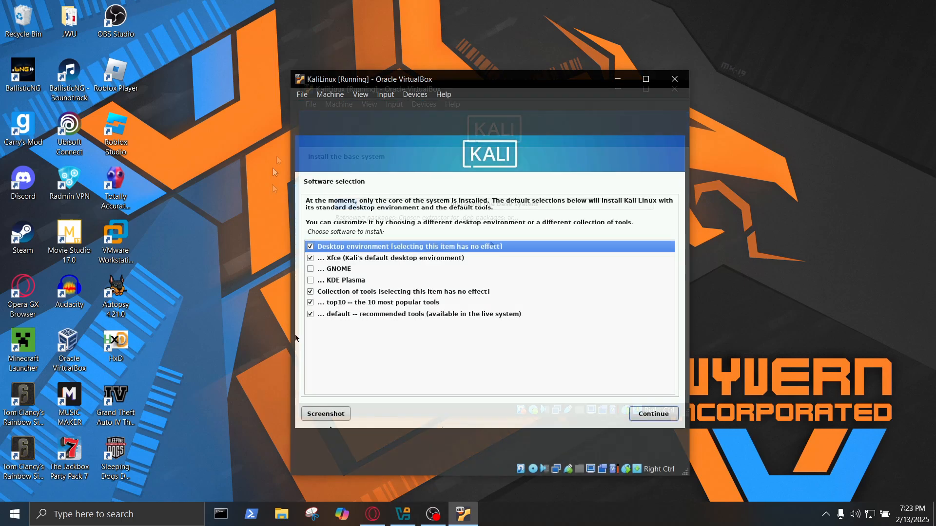
drag(291, 71, 220, 38)
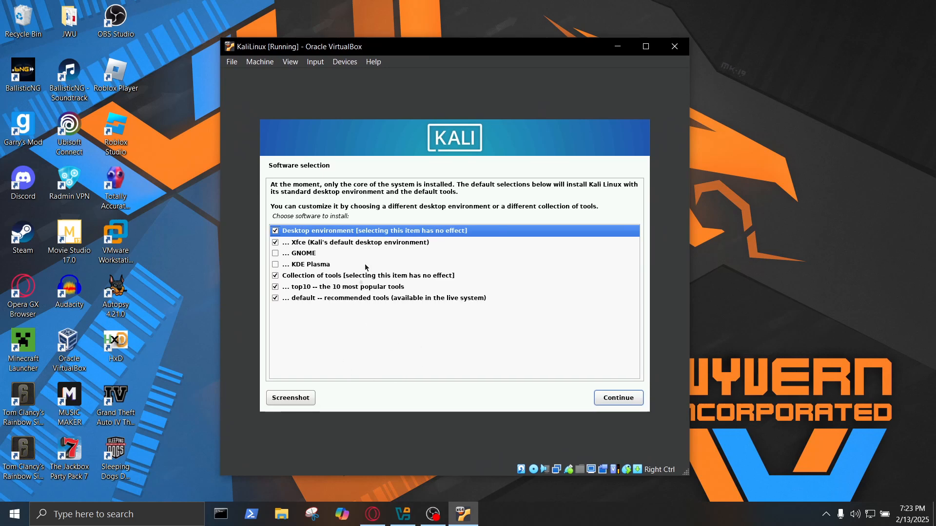
click(606, 394)
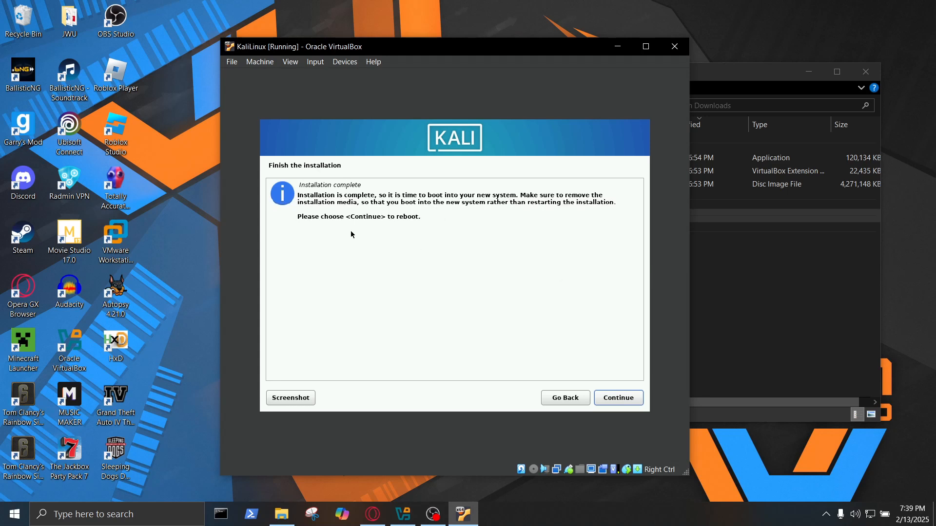
click(618, 398)
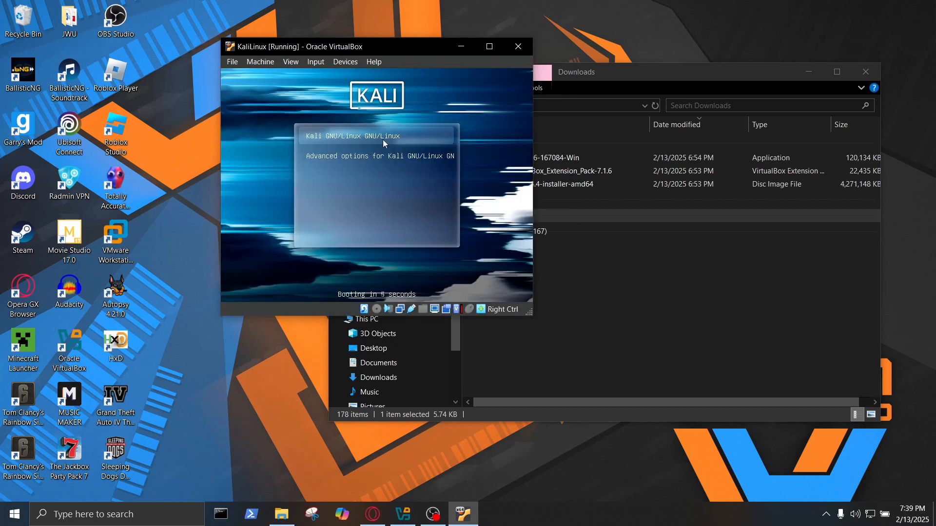
Boot the default Kali entry without capturing input and enlarge the VM window to the login screen.
click(364, 126)
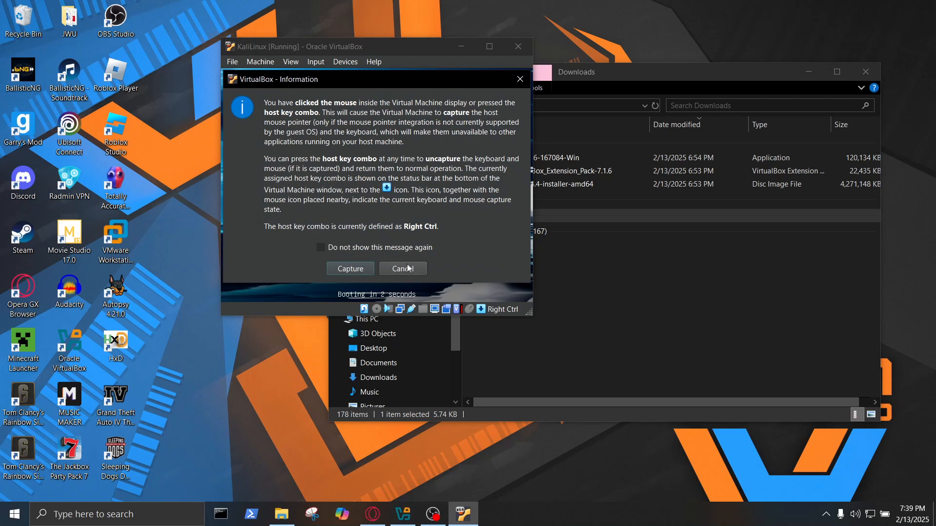
click(402, 269)
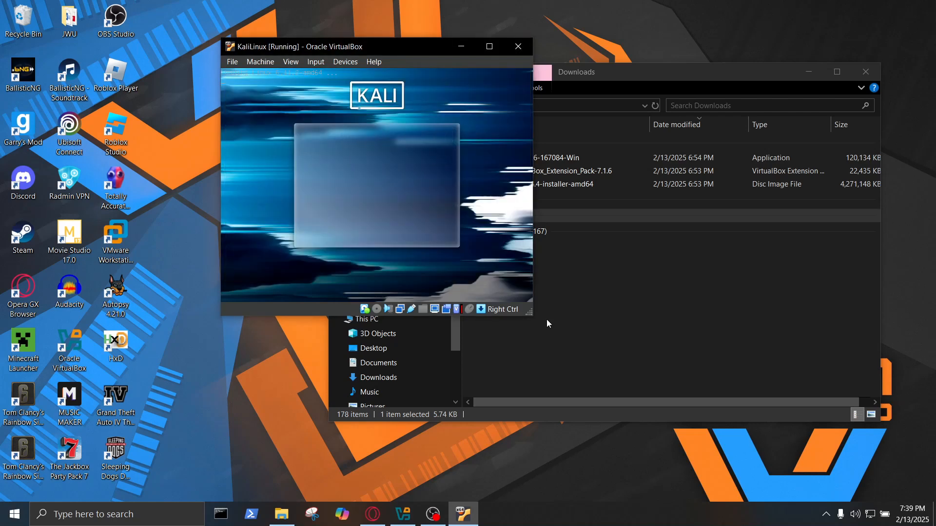
drag(529, 315, 693, 442)
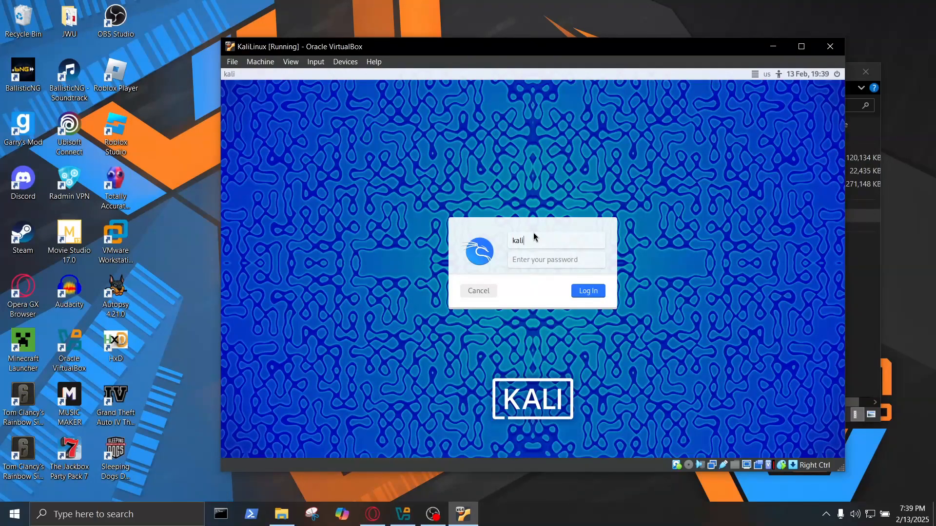
Log in to Kali by entering the account password.
click(544, 259)
text(kal)
click(593, 293)
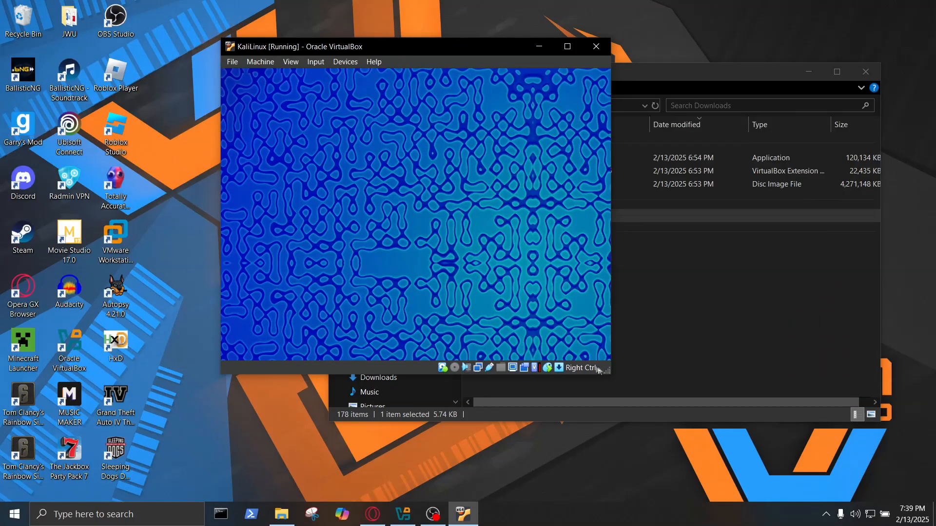
Enlarge and reposition the VM window so the Kali Xfce desktop fills it.
drag(608, 370, 774, 492)
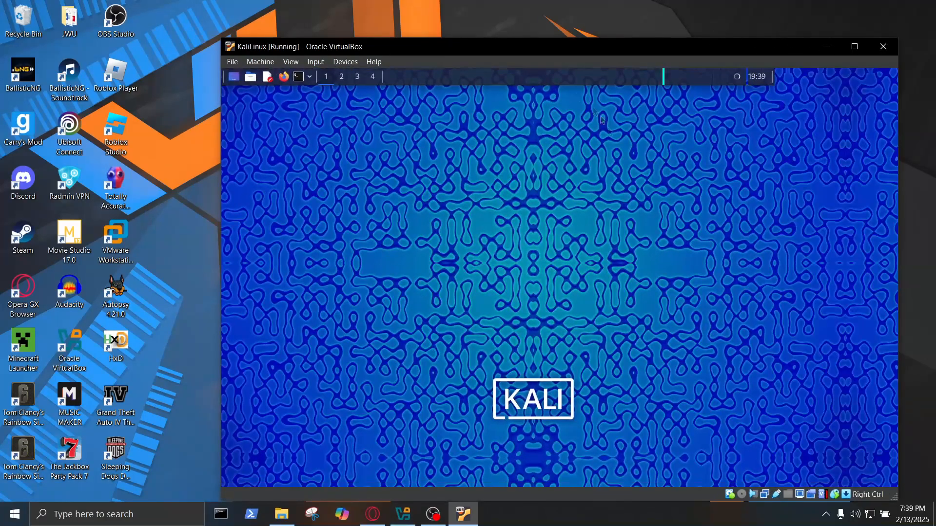
drag(517, 41, 444, 25)
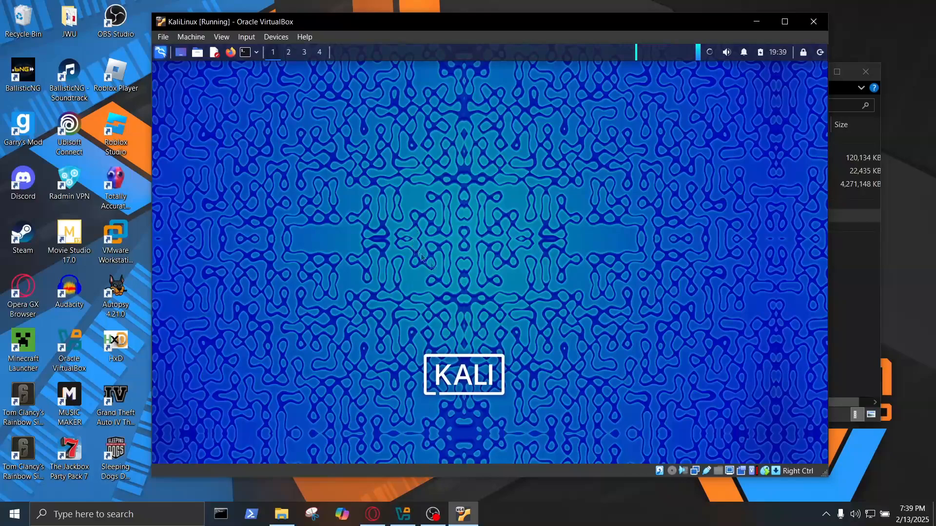
drag(826, 474, 894, 521)
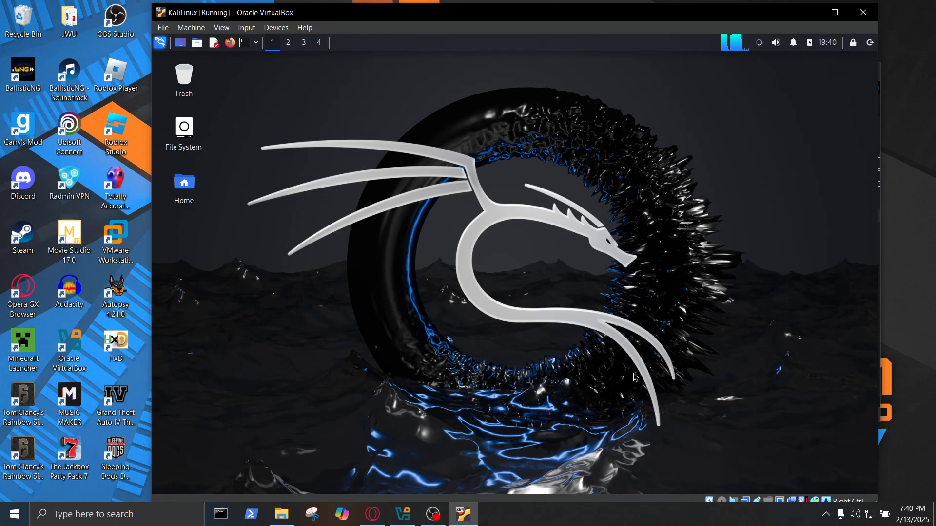
Cancel the VM close prompt and look through the Input and View menus.
click(864, 12)
click(588, 208)
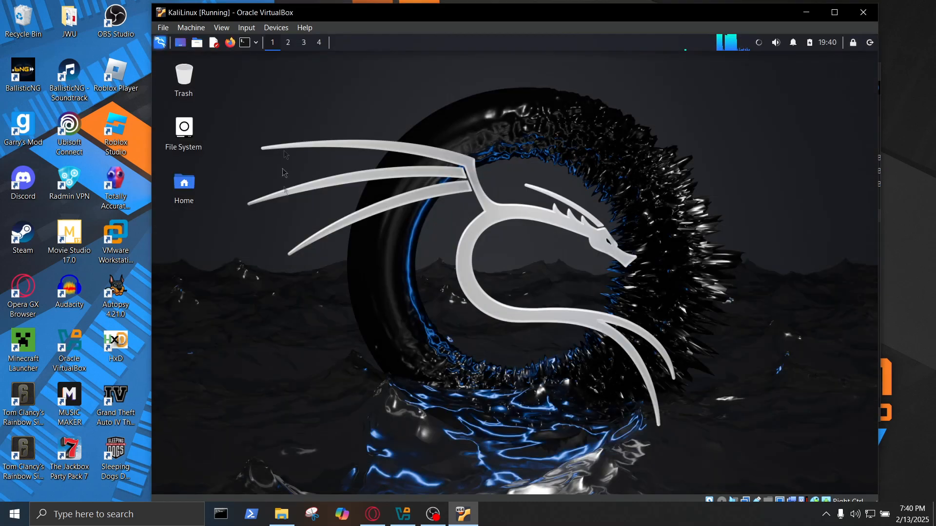
click(275, 28)
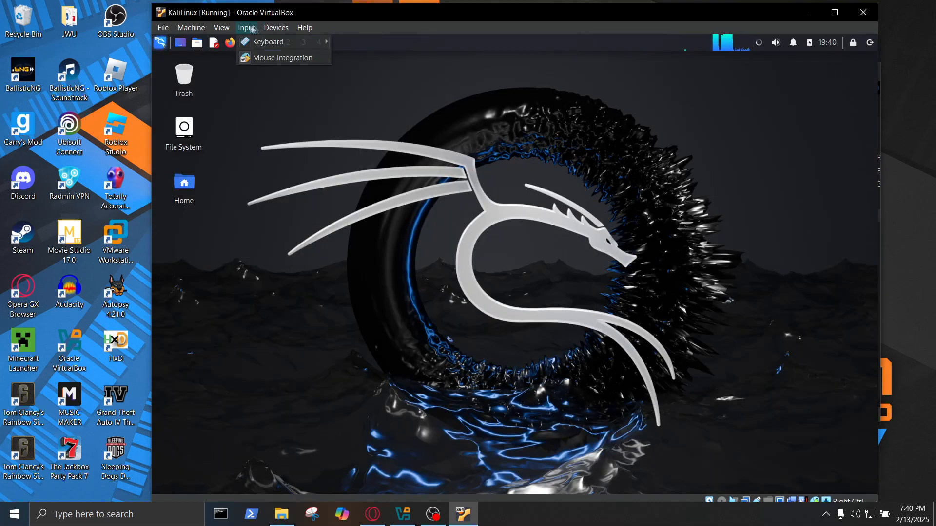
click(245, 58)
click(221, 28)
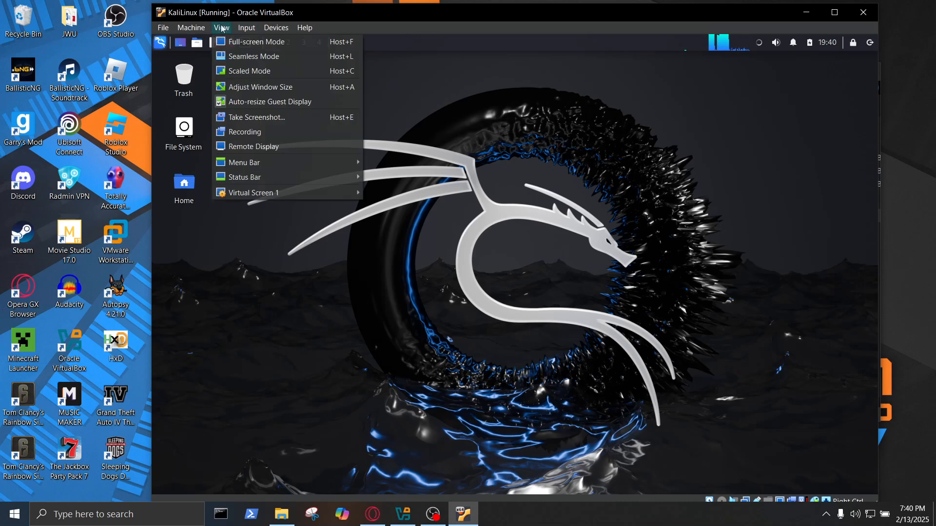
click(157, 410)
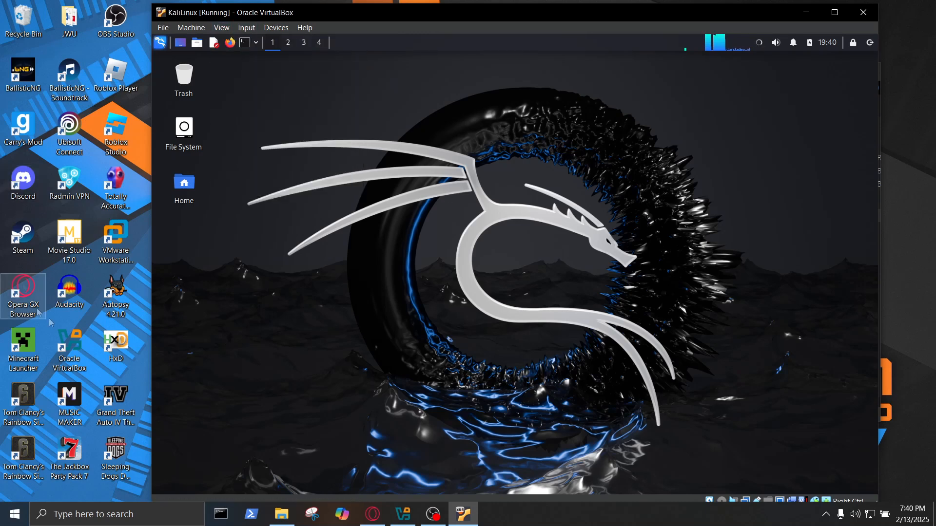
Set Devices > Drag and Drop to Host To Guest and confirm the setting.
click(266, 29)
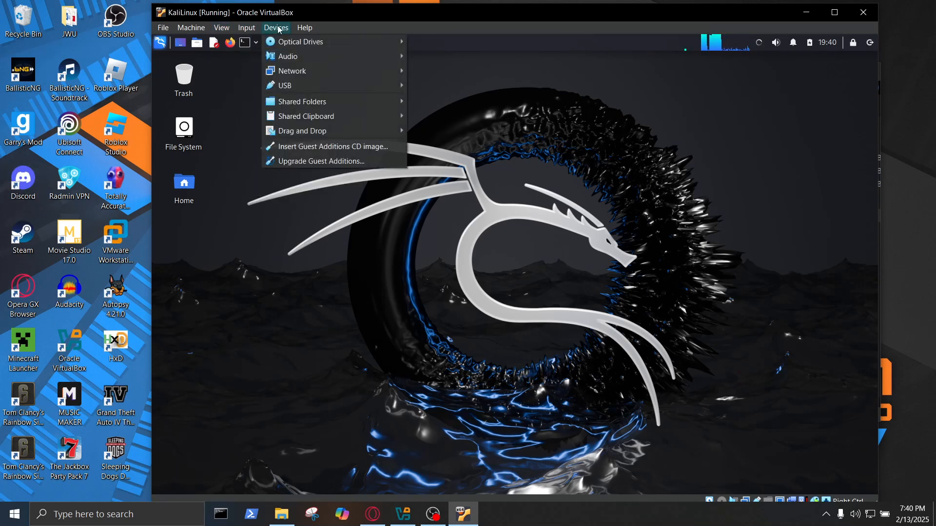
mouse_move(295, 133)
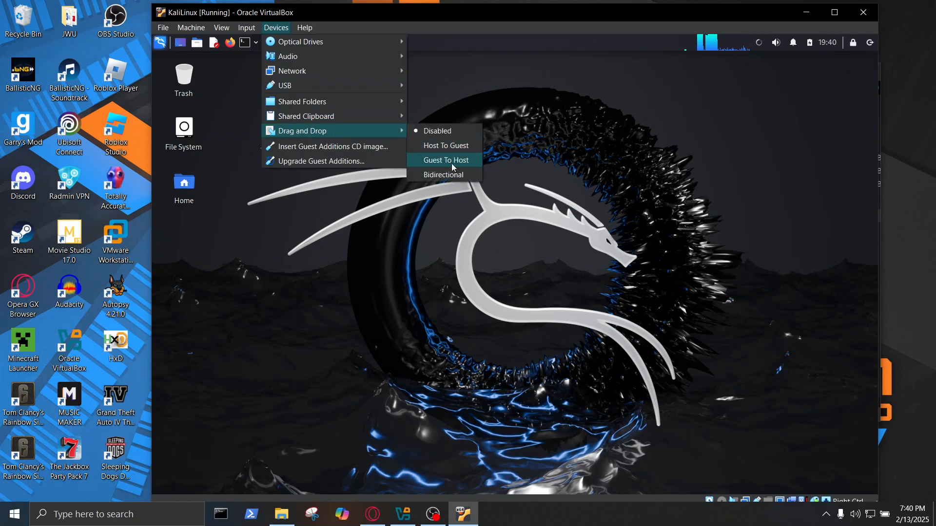
click(449, 146)
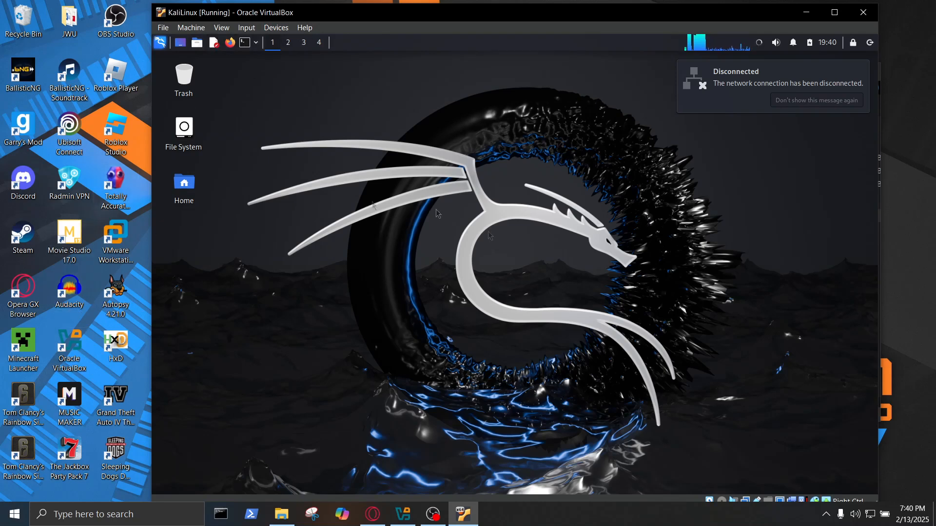
click(274, 28)
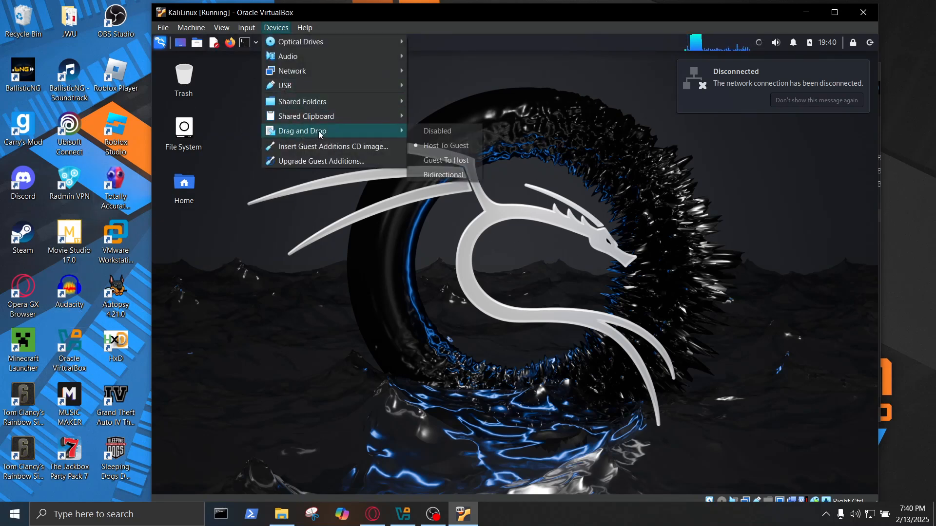
click(409, 131)
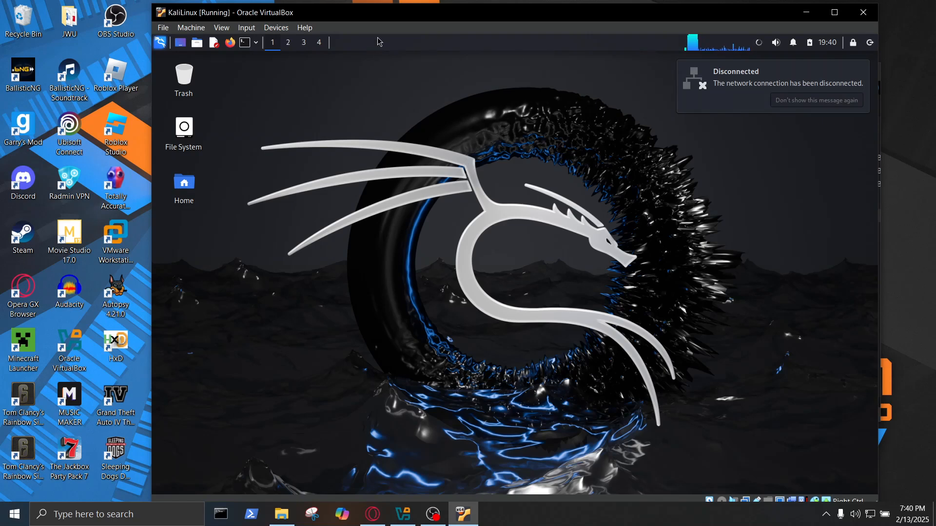
Power off the KaliLinux VM from its close dialog and minimize the Downloads folder window.
click(863, 13)
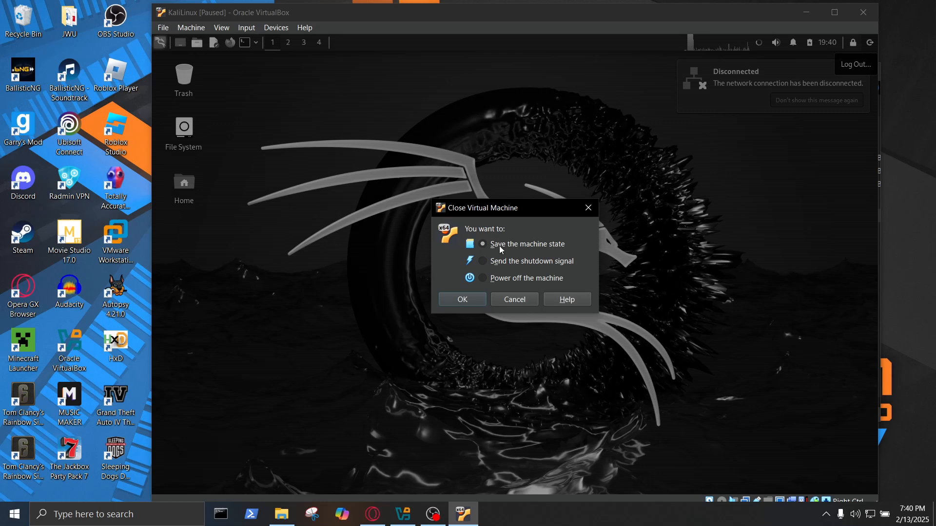
click(480, 280)
click(463, 299)
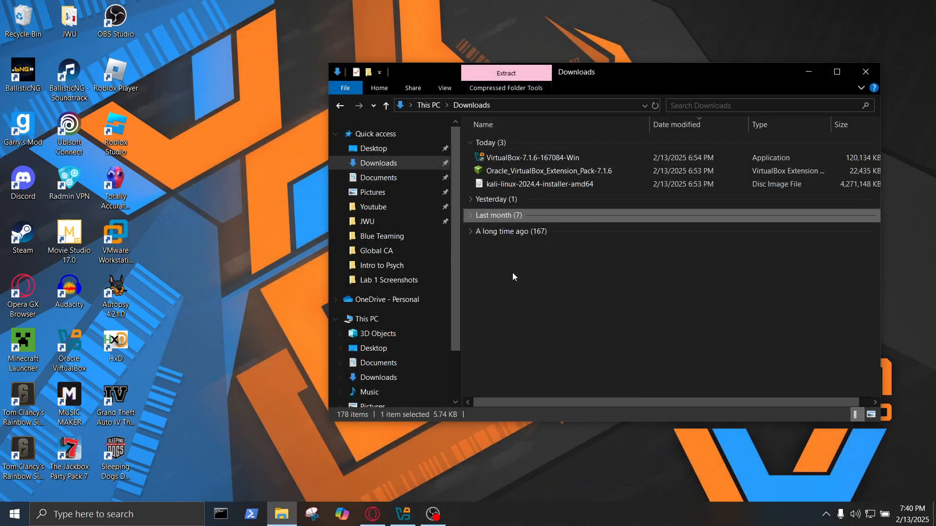
click(809, 72)
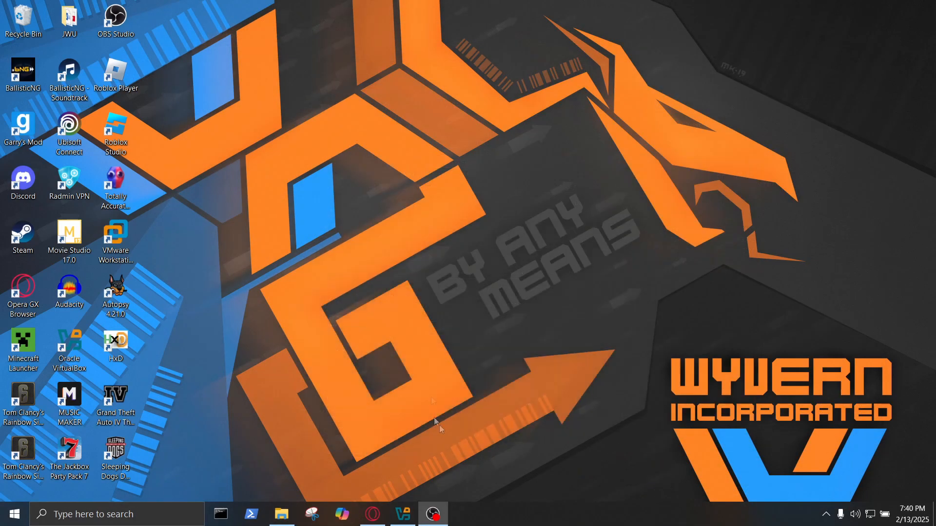
Return to VirtualBox Manager and select Kali Linux RevEng NCSA to view its details.
click(403, 514)
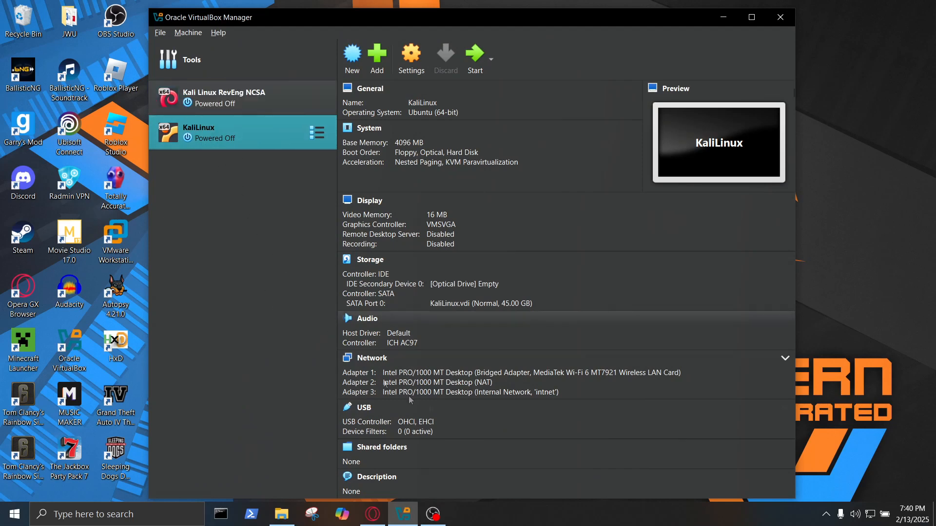
click(248, 100)
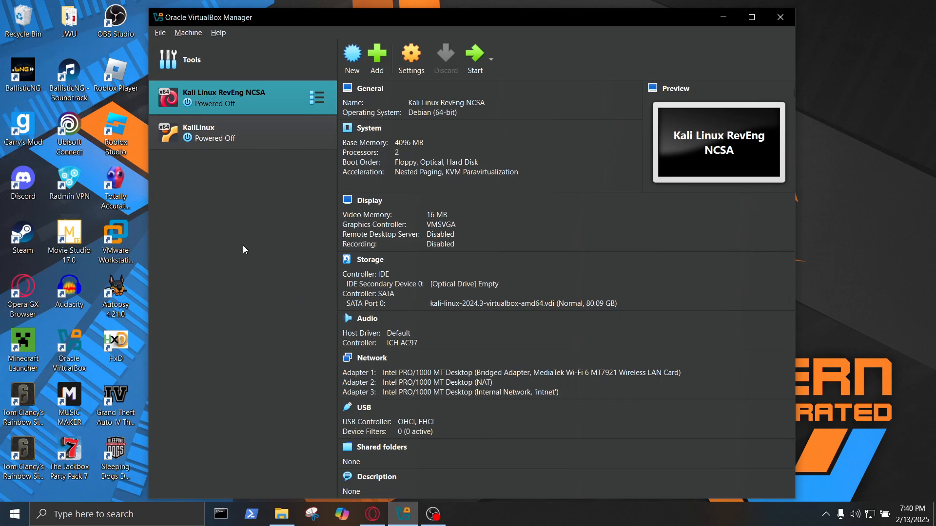
click(161, 34)
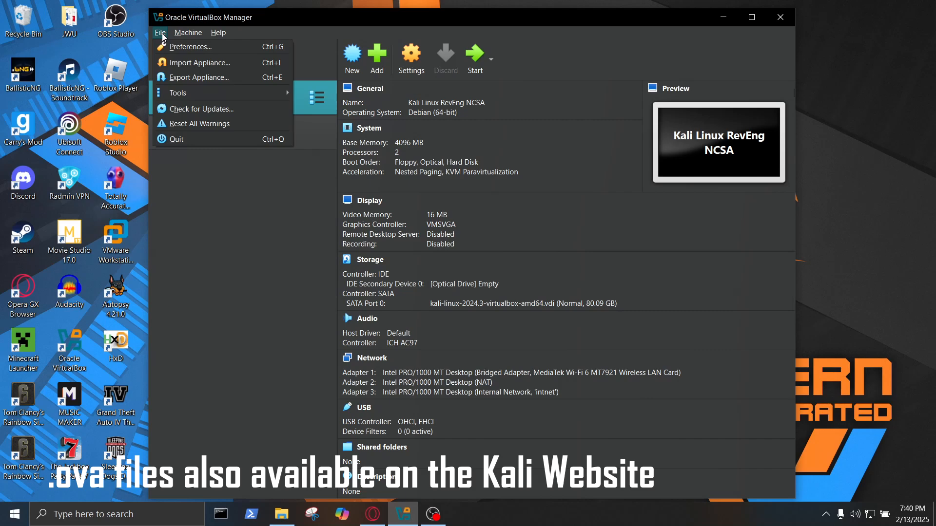
Start Import Appliance and load the Kali Linux RevEng NCSA .ova file into the wizard.
click(259, 255)
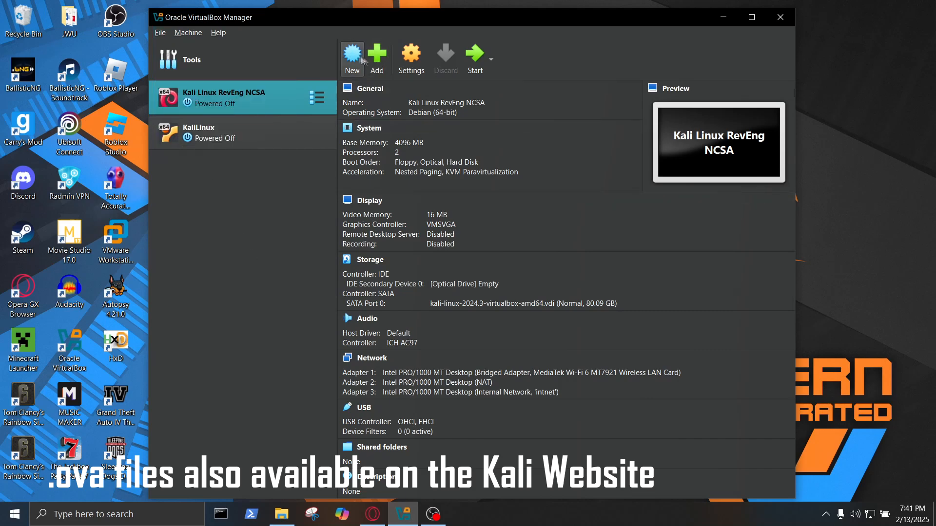
click(161, 32)
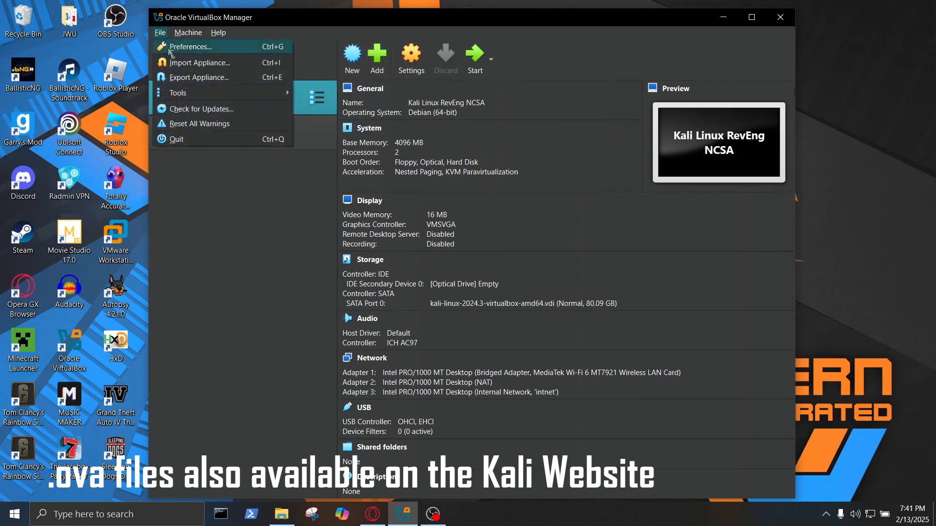
click(198, 63)
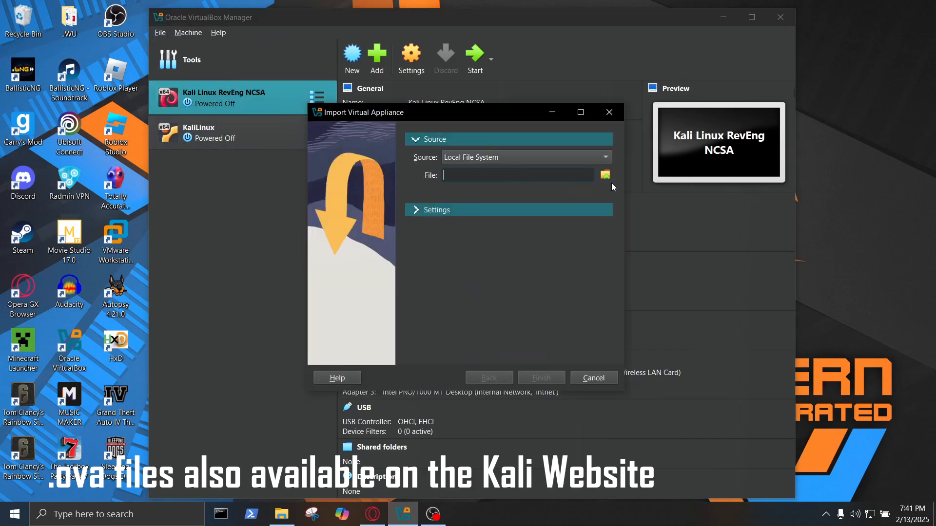
click(606, 176)
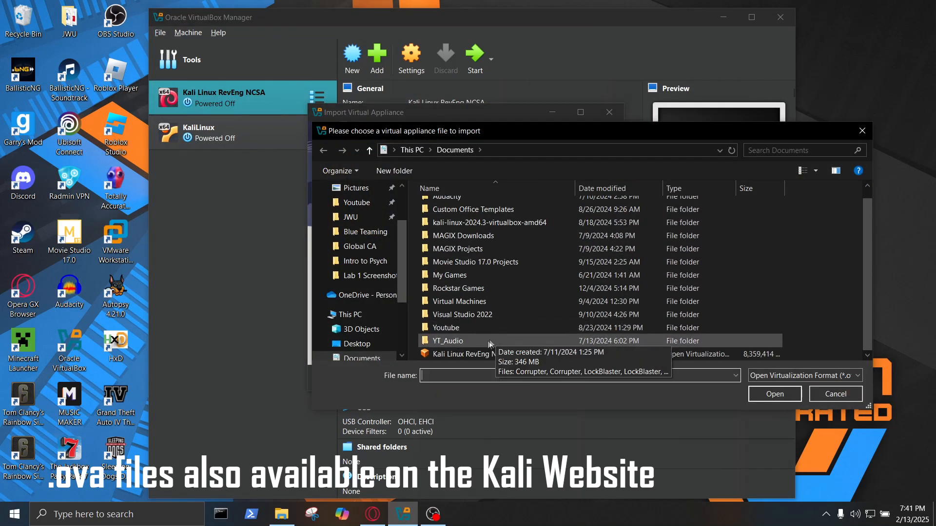
click(487, 354)
scroll(492, 292, up, 1)
drag(480, 138, 420, 143)
scroll(409, 360, down, 1)
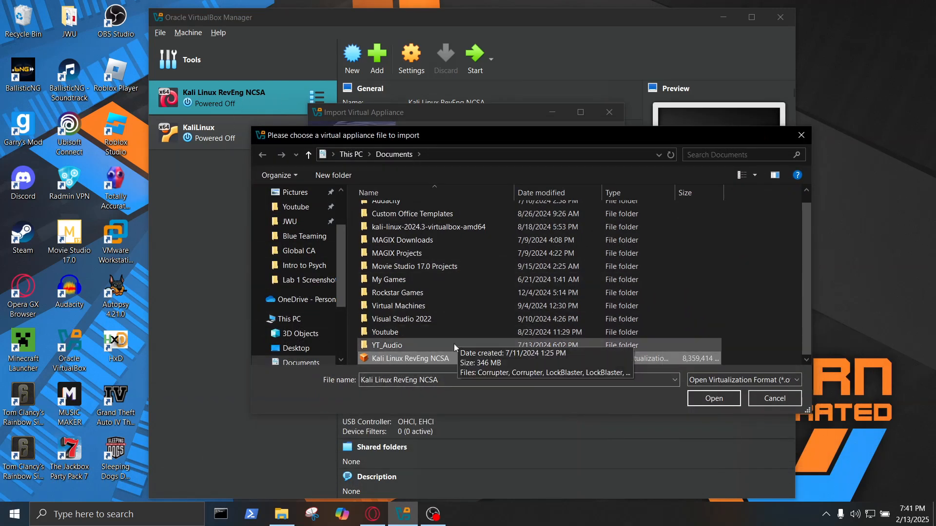
click(731, 398)
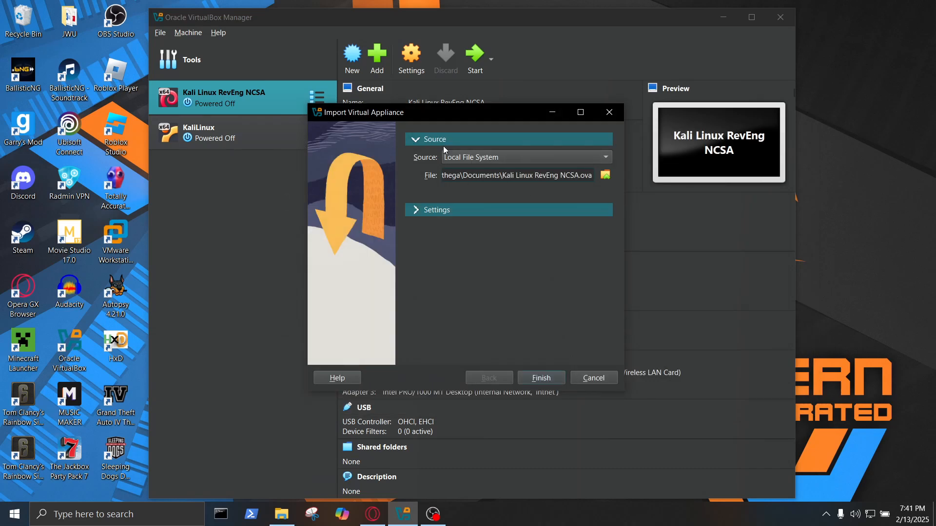
Expand and review the appliance's virtual system settings, then finish the import.
click(418, 211)
scroll(553, 235, down, 3)
scroll(553, 236, up, 3)
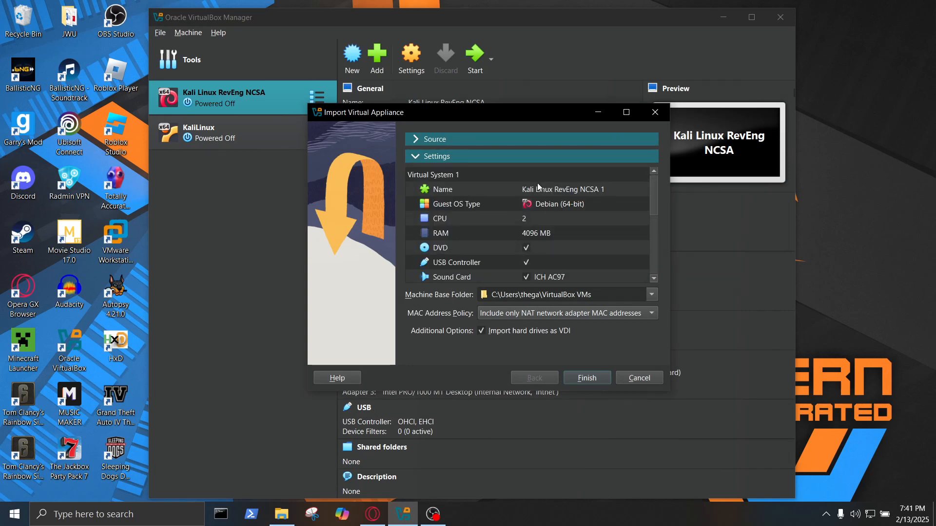
scroll(538, 220, down, 4)
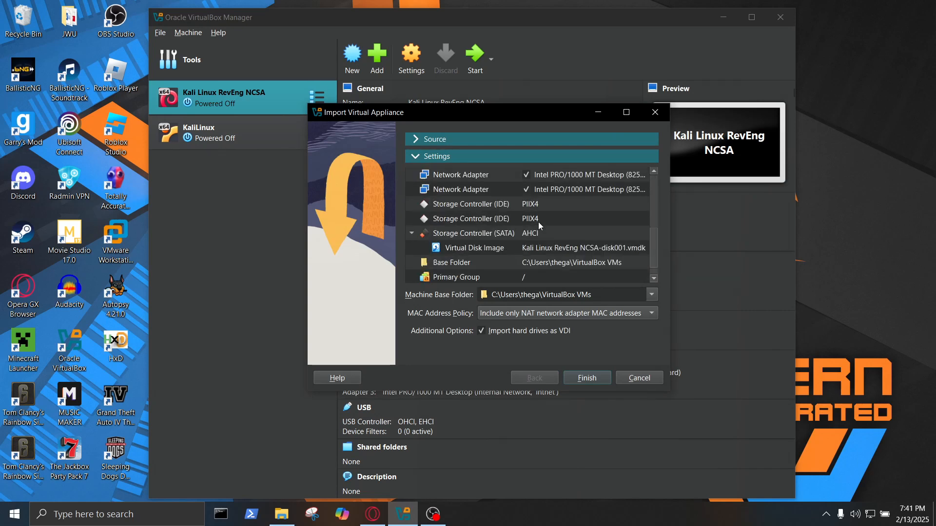
scroll(538, 221, down, 1)
scroll(539, 263, up, 5)
scroll(539, 263, down, 1)
scroll(539, 263, up, 2)
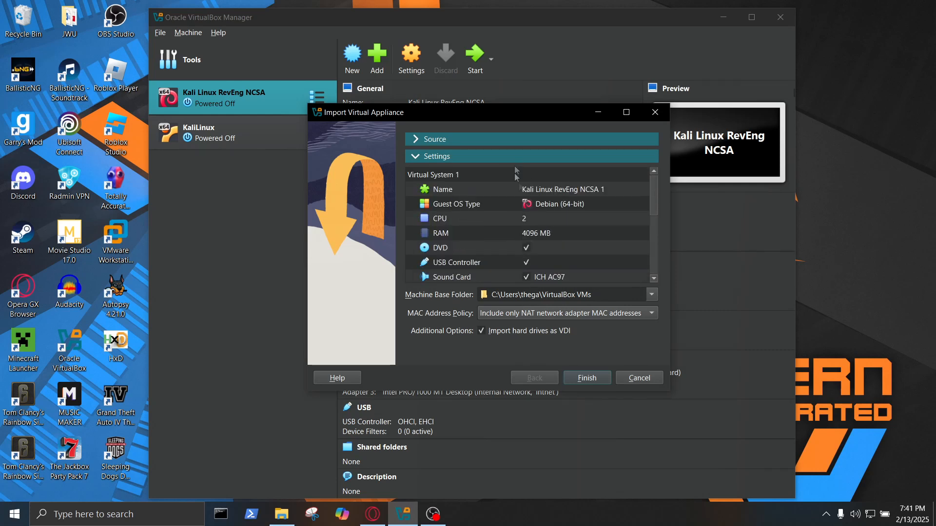
drag(440, 114, 702, 63)
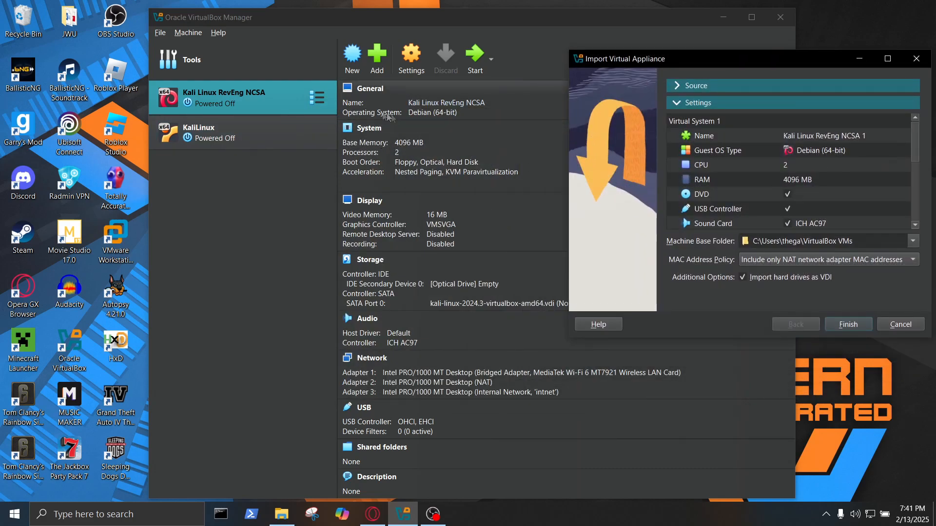
drag(775, 67, 570, 70)
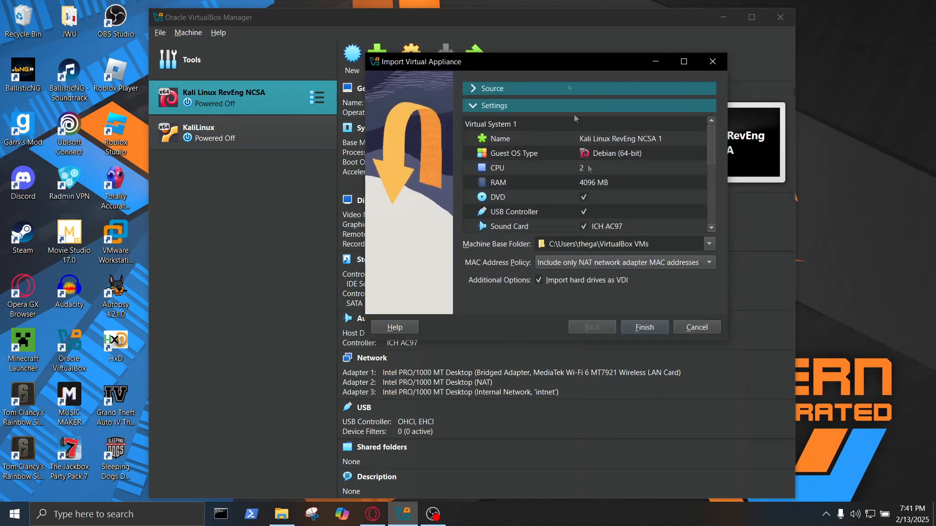
click(651, 331)
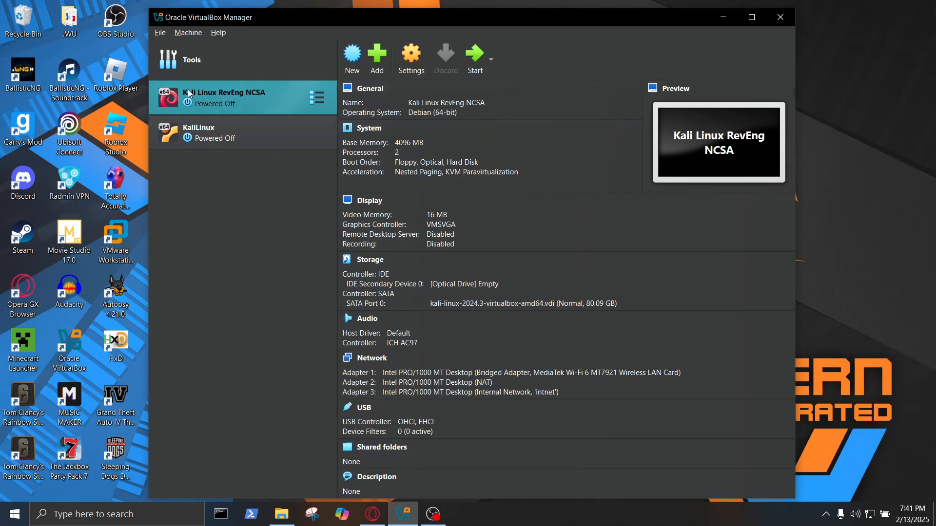
Start Kali Linux RevEng NCSA and dismiss the keyboard and mouse capture notifications.
click(244, 133)
click(235, 105)
click(473, 76)
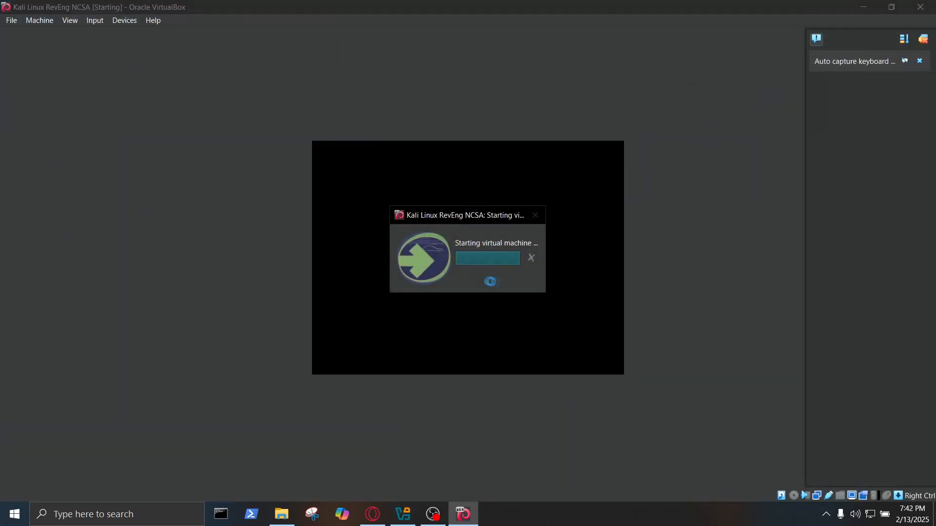
click(922, 38)
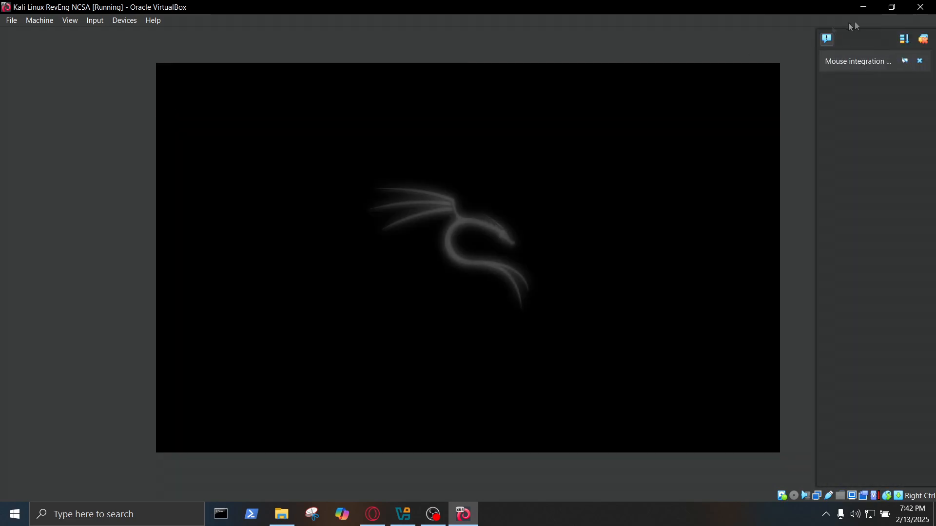
click(924, 39)
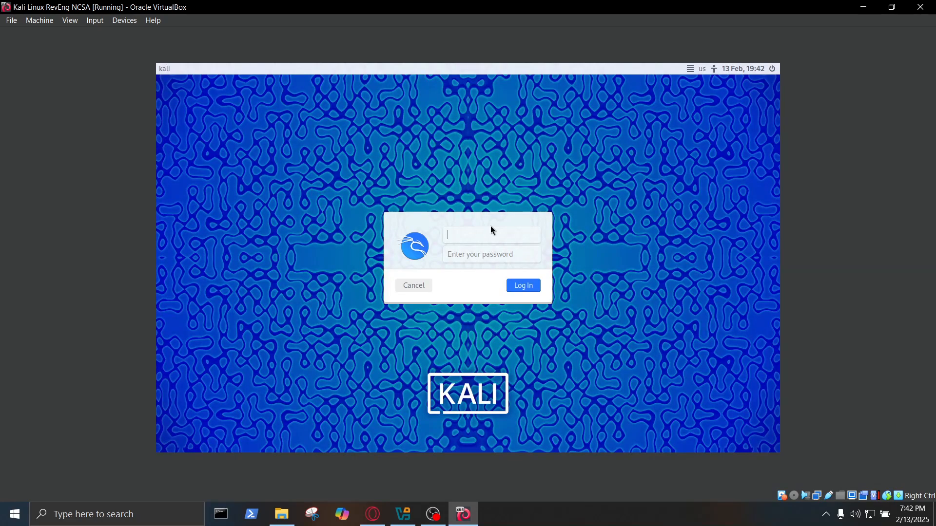
click(920, 7)
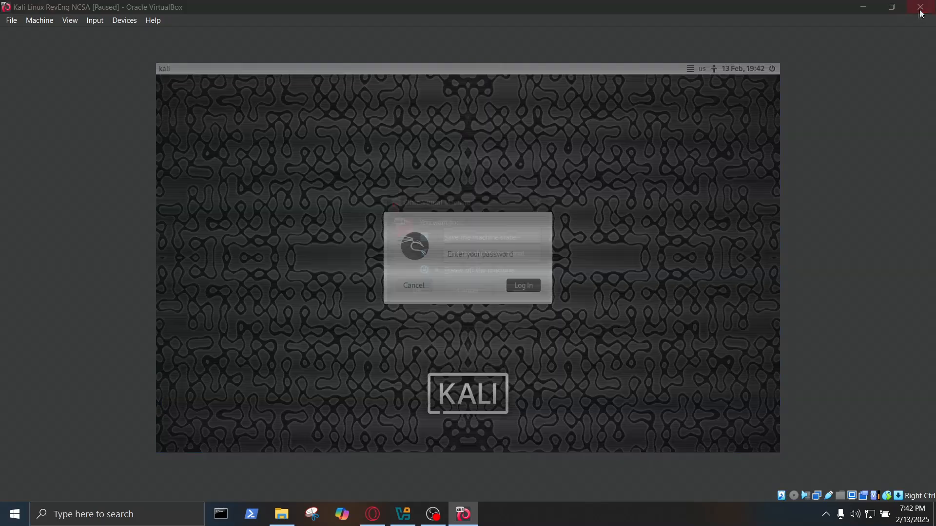
click(542, 201)
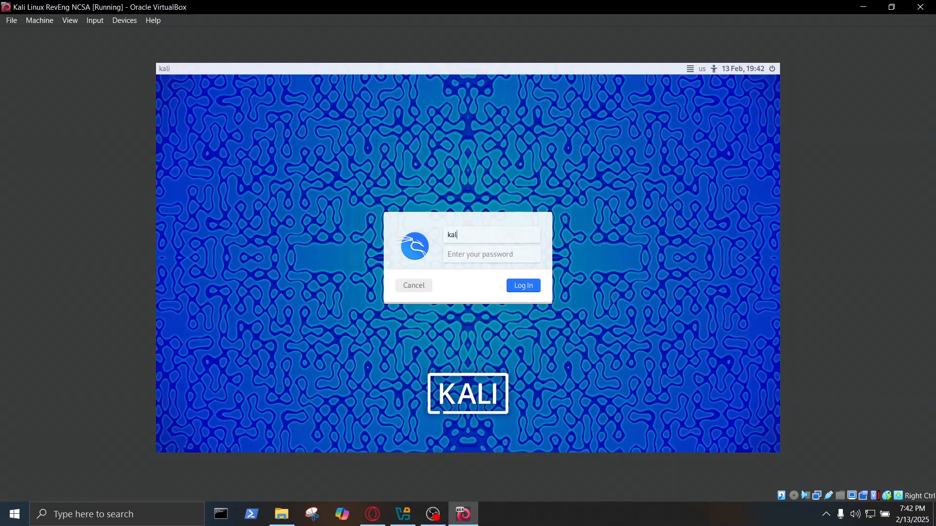
Enter the password at the Kali login screen and submit it.
click(460, 250)
text(k)
key(Return)
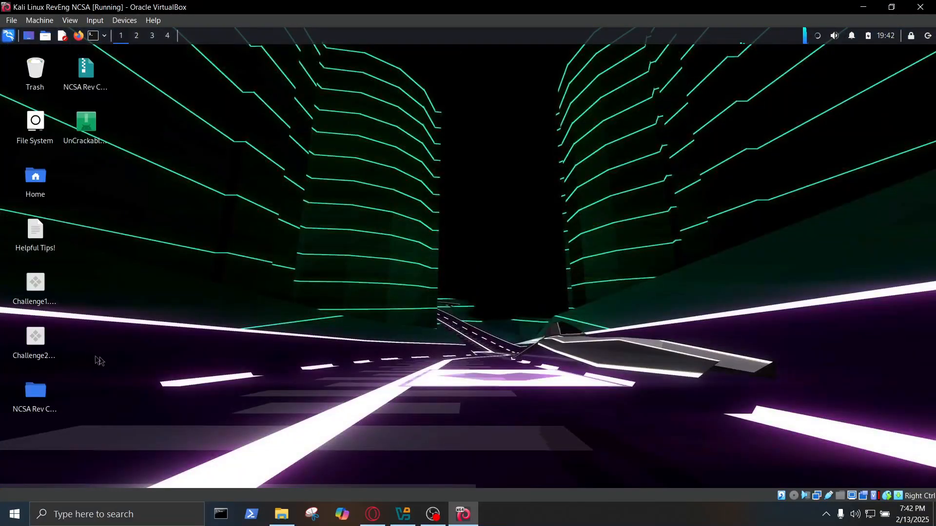
drag(104, 414, 7, 252)
click(243, 244)
click(86, 124)
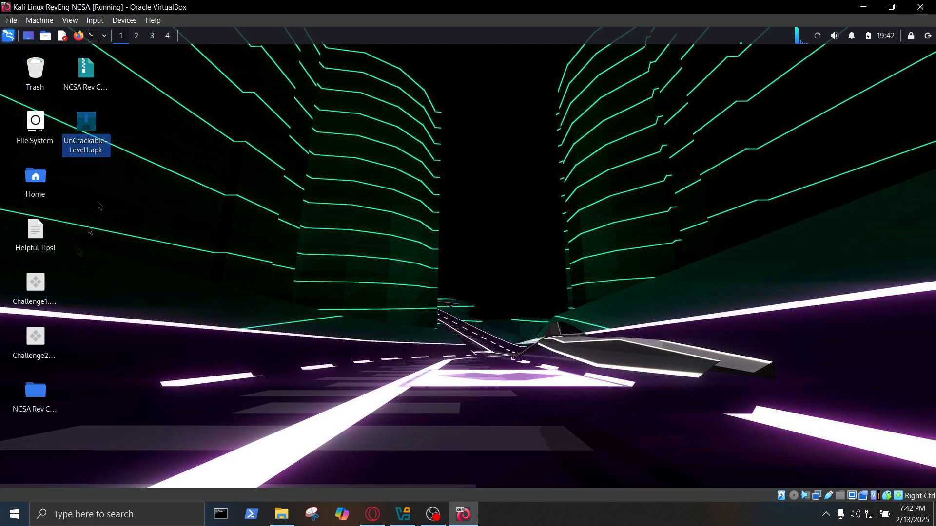
click(30, 289)
click(35, 337)
click(36, 287)
click(209, 255)
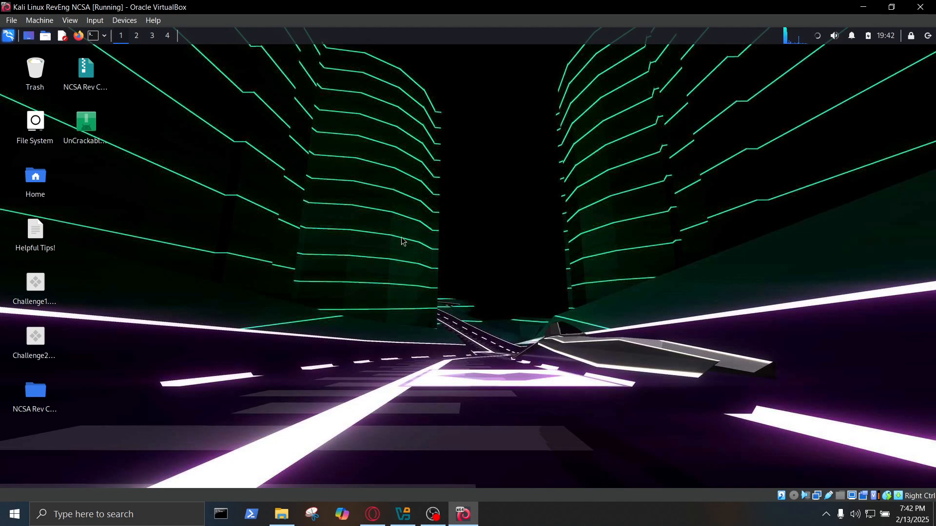
click(911, 8)
Power off Kali Linux RevEng NCSA and glance through its storage and network settings.
click(415, 293)
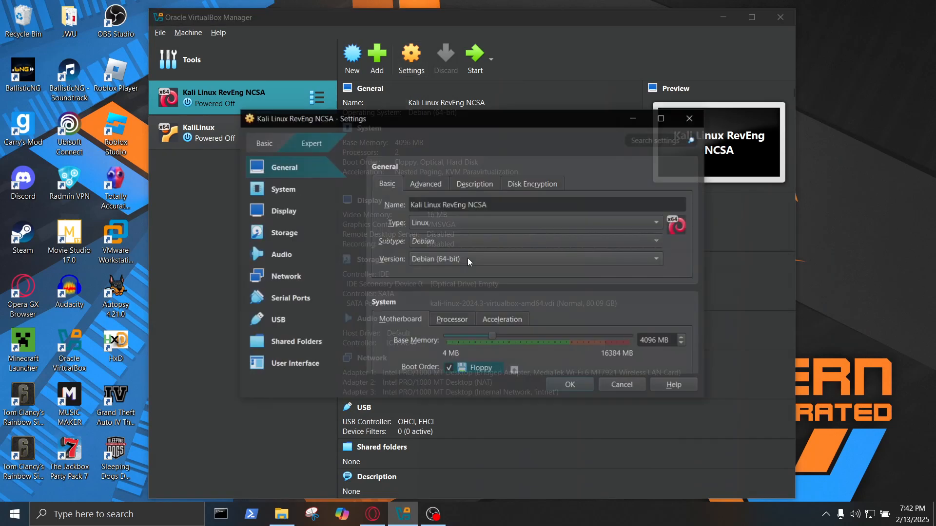
click(287, 234)
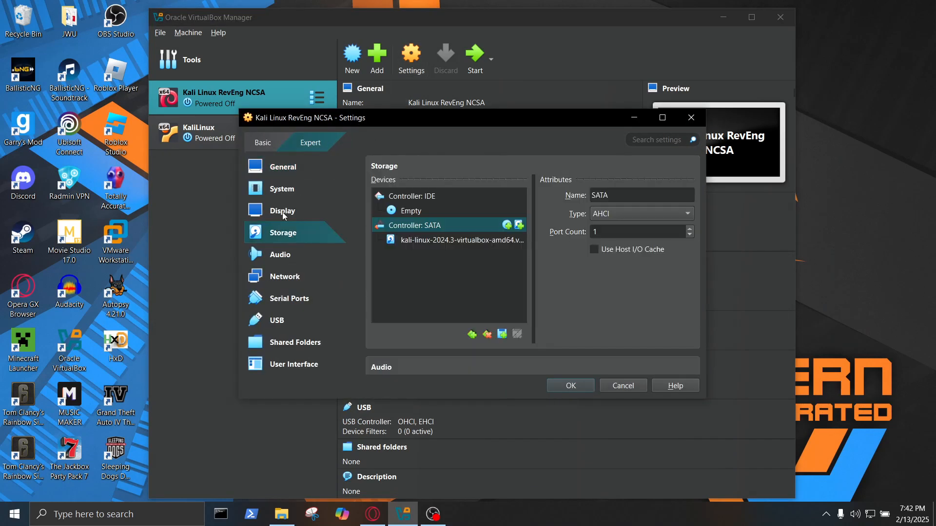
click(295, 277)
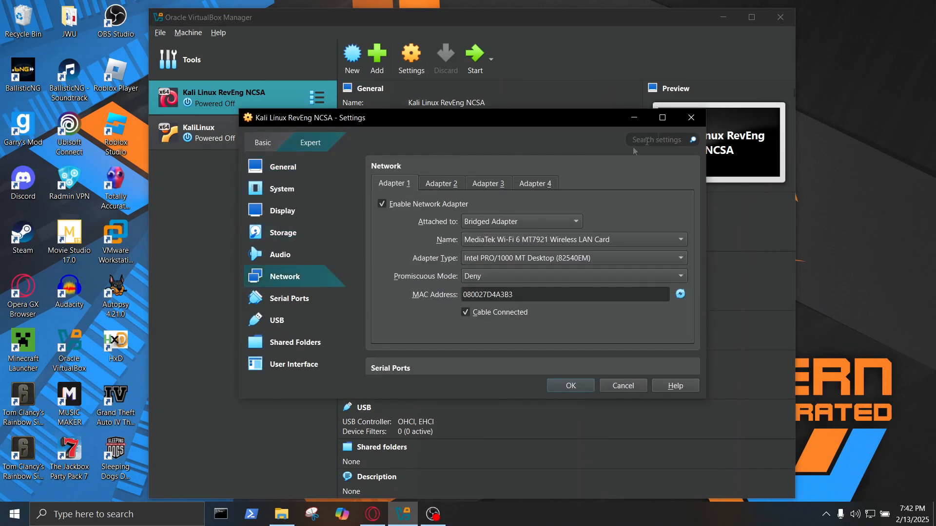
click(692, 118)
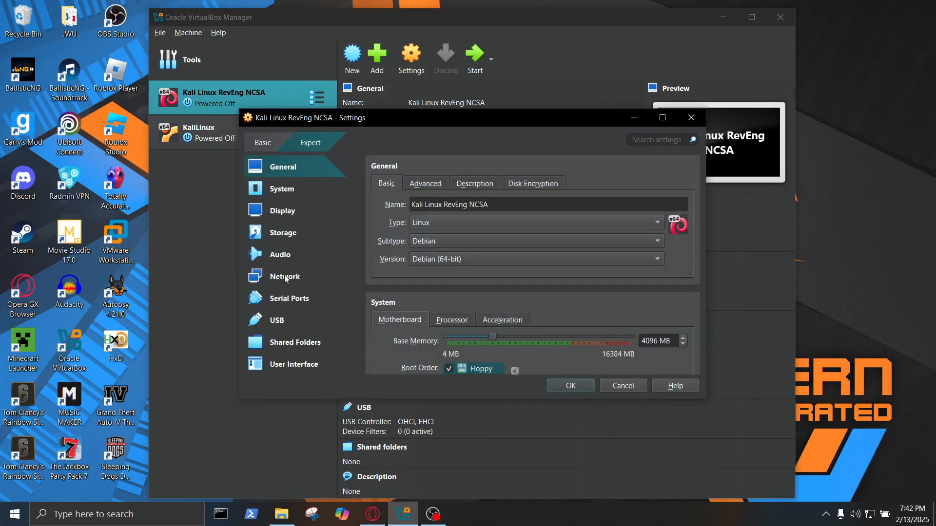
Keep Adapter 1 bridged to the MediaTek Wi-Fi 6 MT7921 card and save the network settings.
click(286, 279)
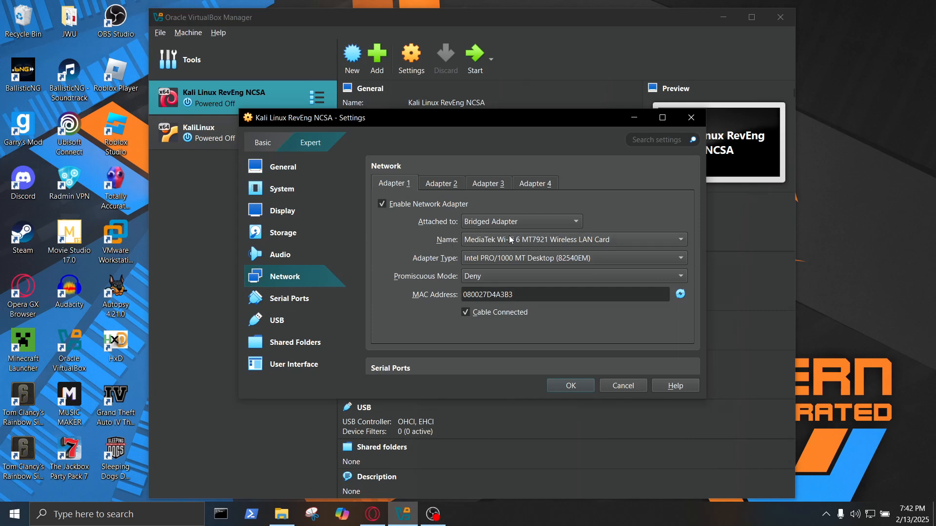
click(495, 238)
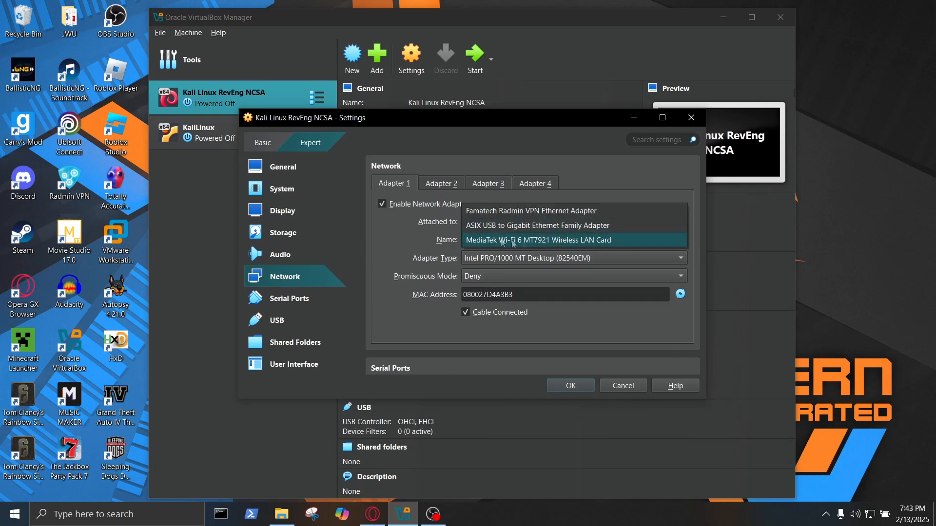
click(502, 211)
click(502, 240)
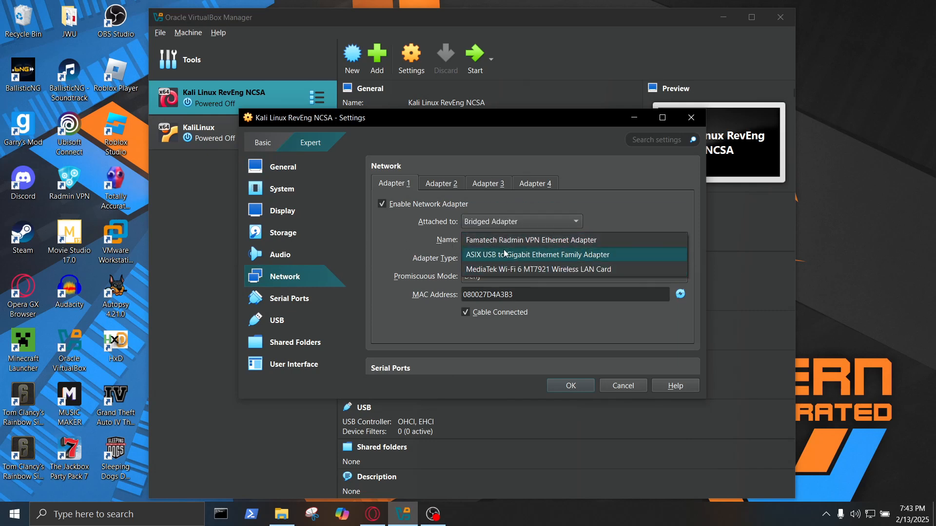
click(398, 246)
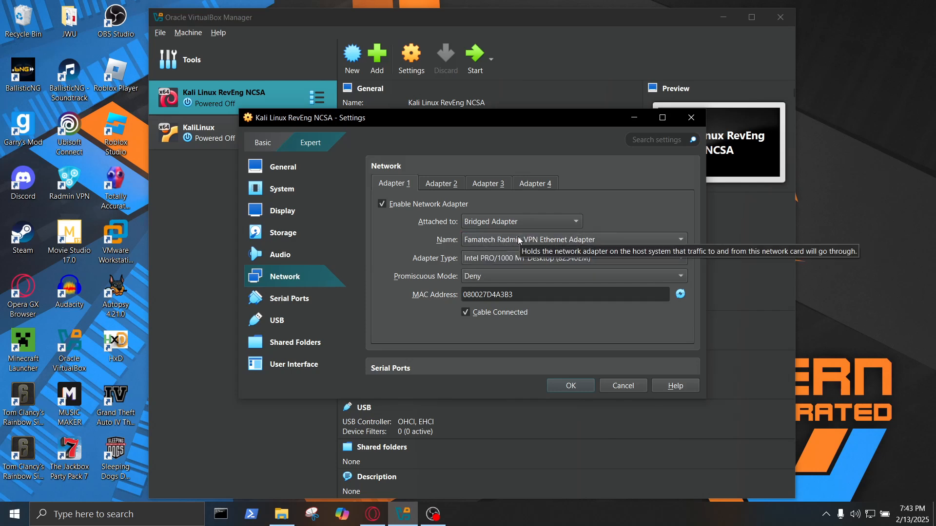
click(501, 239)
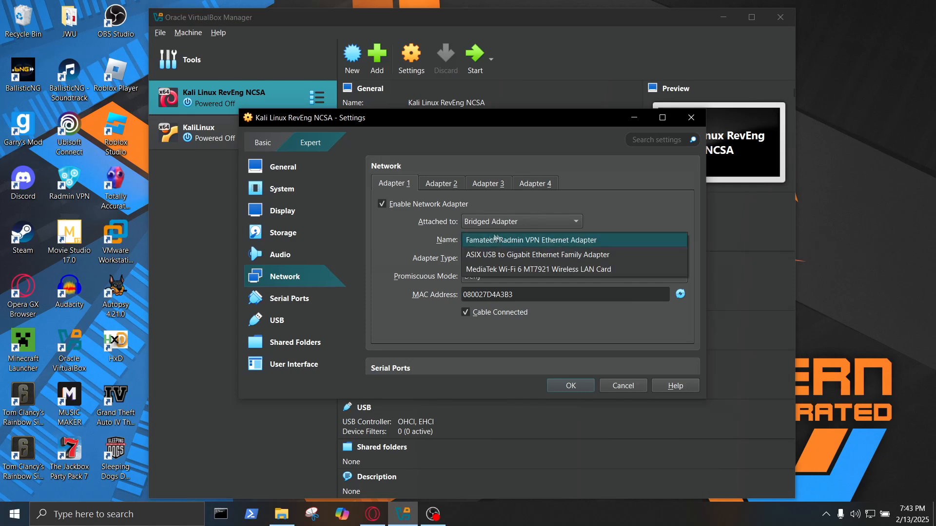
click(557, 269)
click(571, 386)
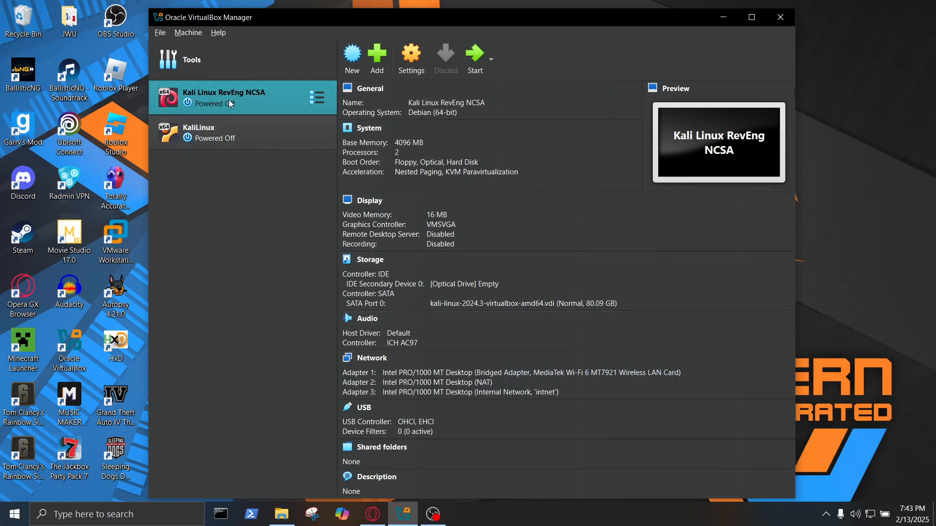
Compare the details of KaliLinux and Kali Linux RevEng NCSA, ending on KaliLinux.
click(239, 138)
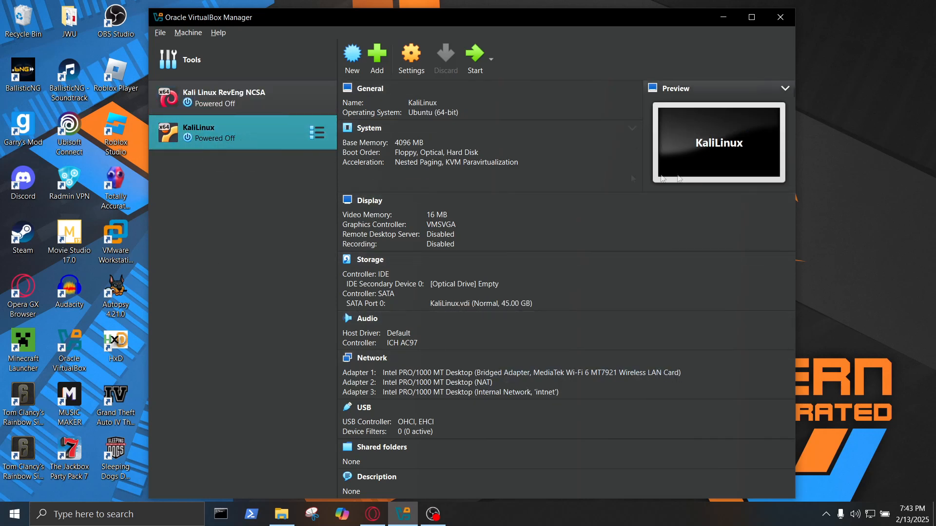
click(238, 112)
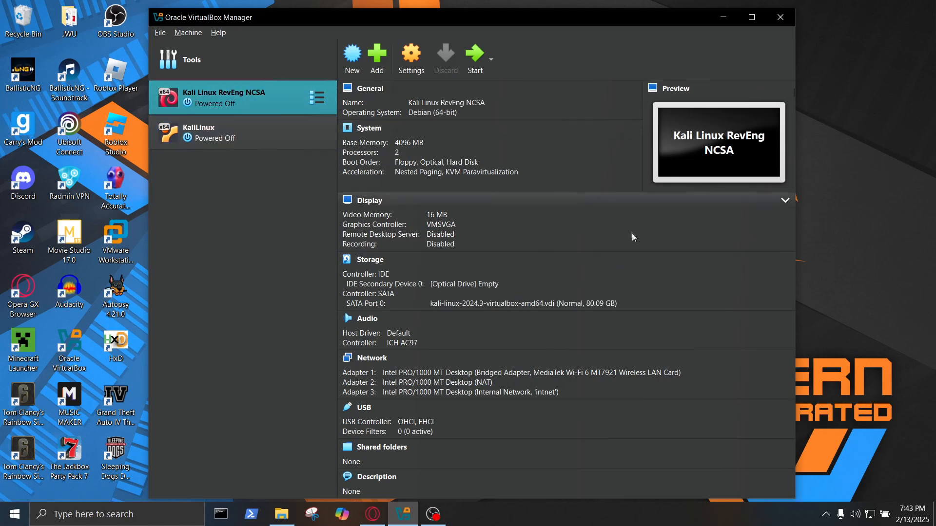
click(237, 137)
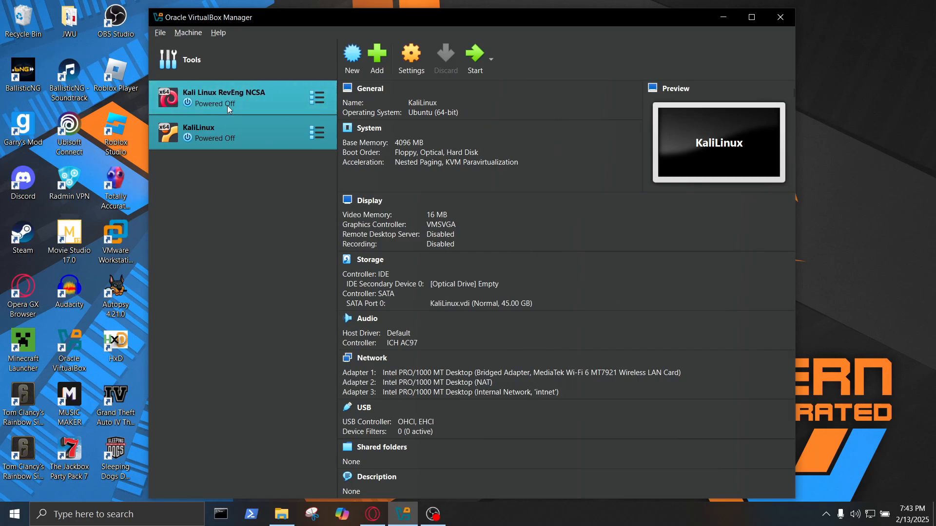